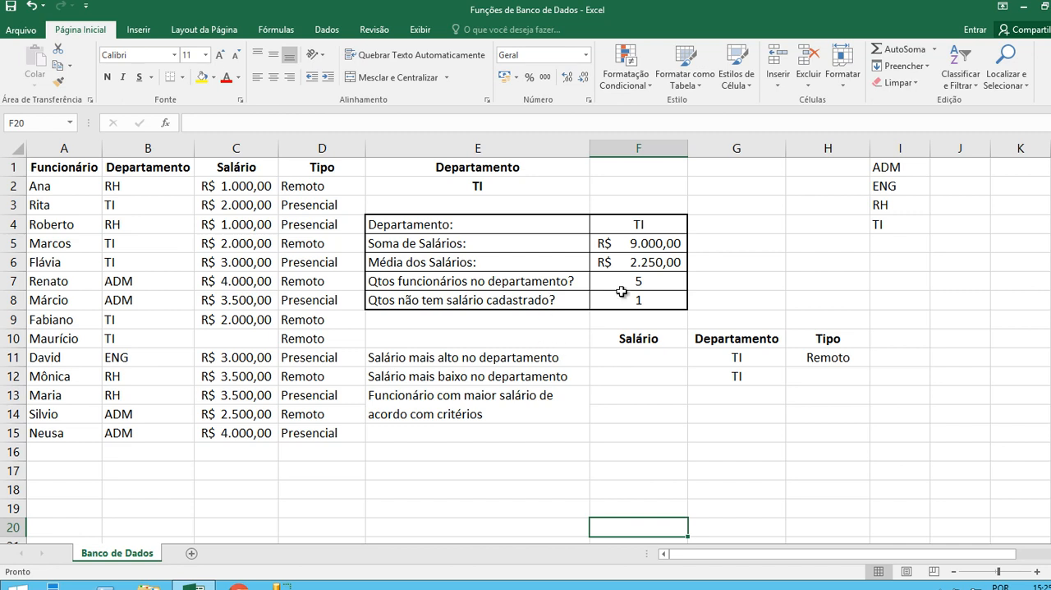
Examine the existing database formulas in F5:F8 and the Tipo column of the employee table.
click(656, 245)
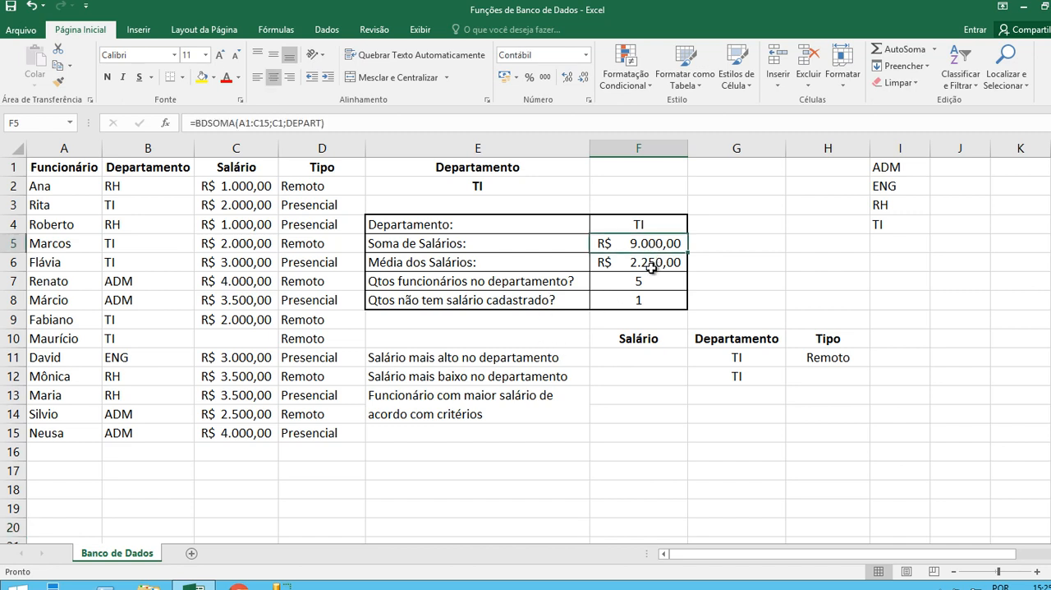
click(651, 268)
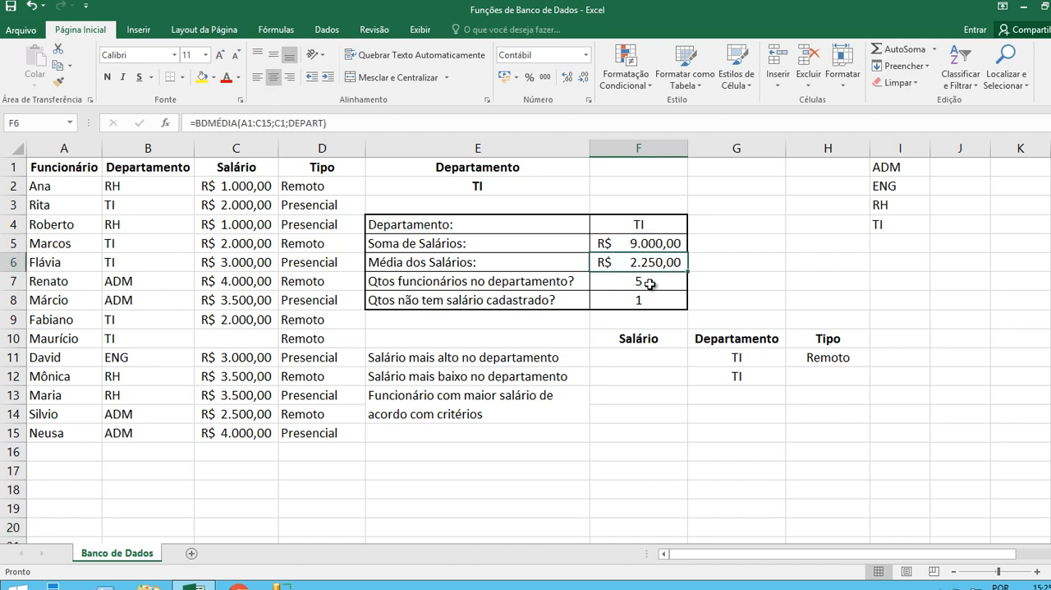
click(650, 284)
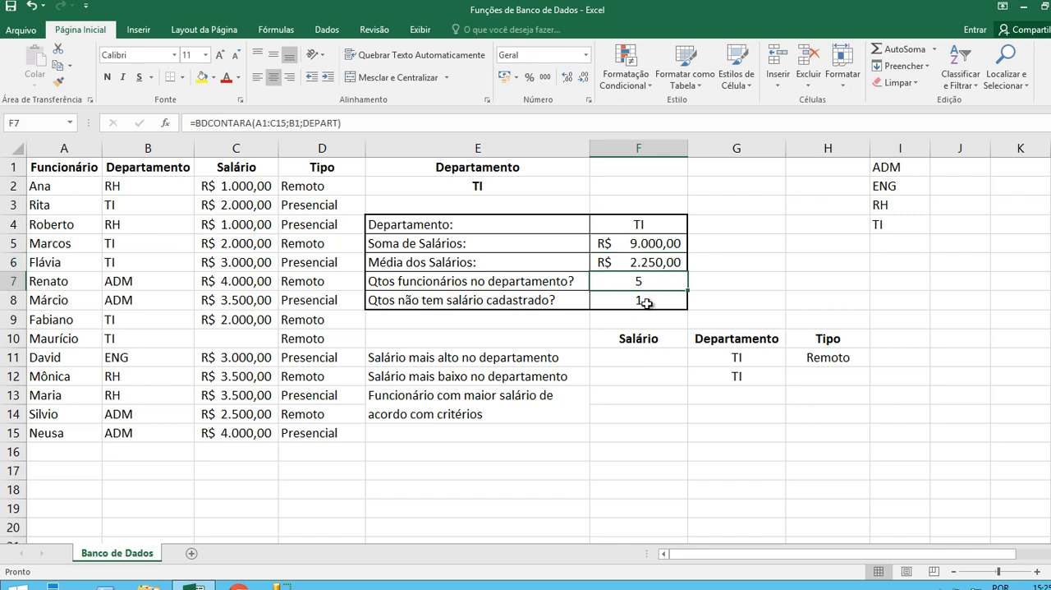
click(646, 303)
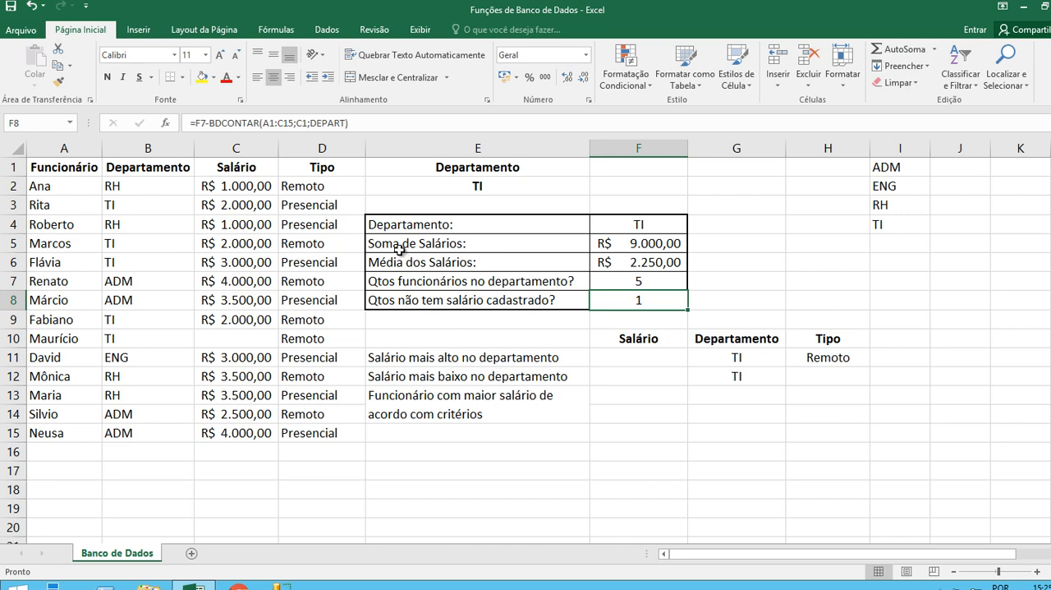
click(317, 171)
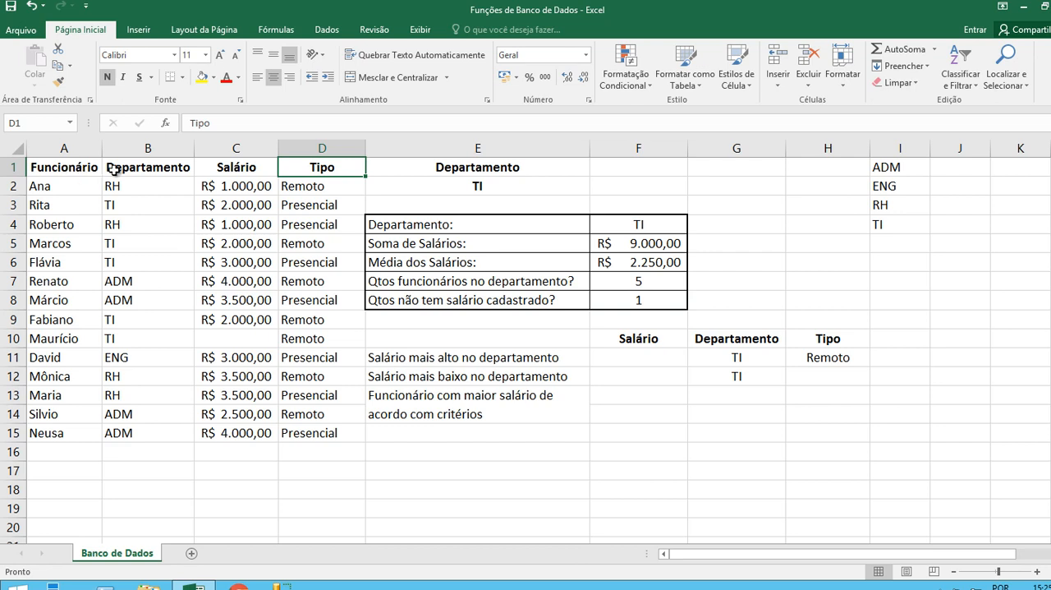
click(310, 185)
click(306, 205)
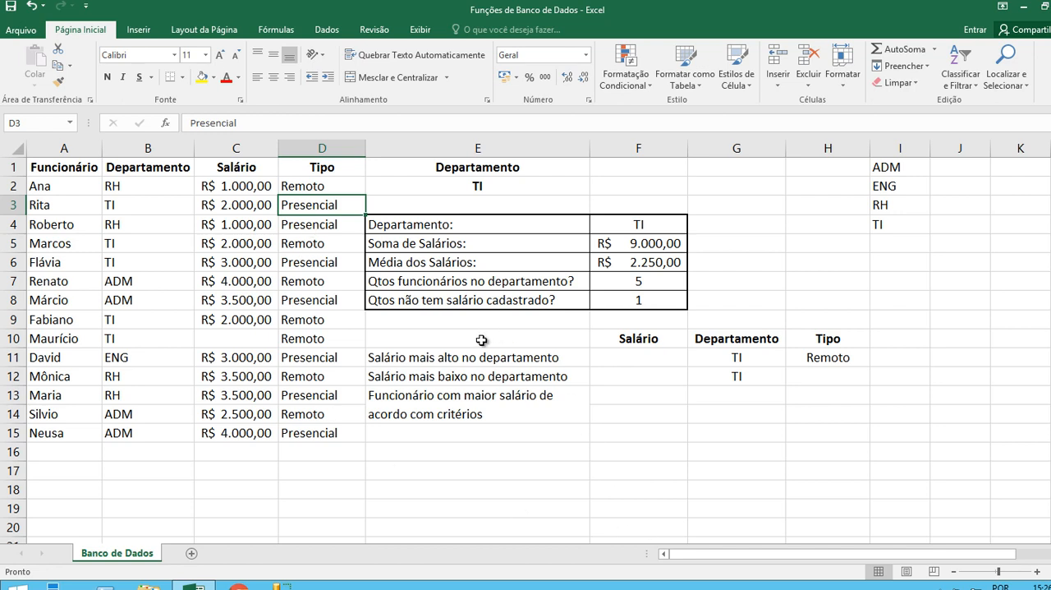
Review the highest- and lowest-salary labels and criteria area in E11:H14, and the department choices available in E2.
click(440, 359)
mouse_move(439, 359)
mouse_down()
mouse_move(734, 356)
mouse_move(821, 422)
mouse_up()
click(569, 455)
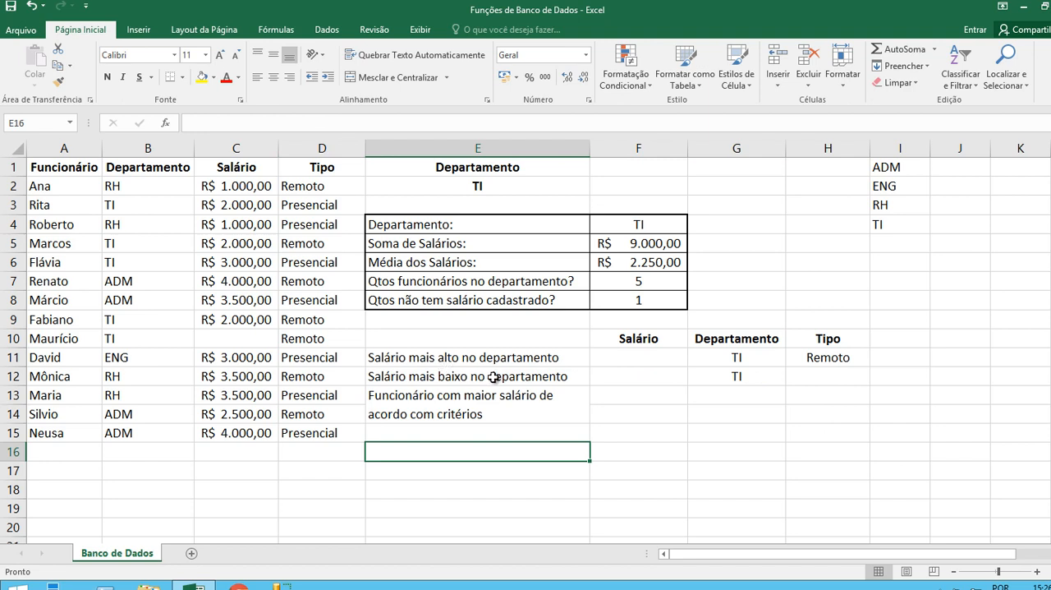
click(446, 362)
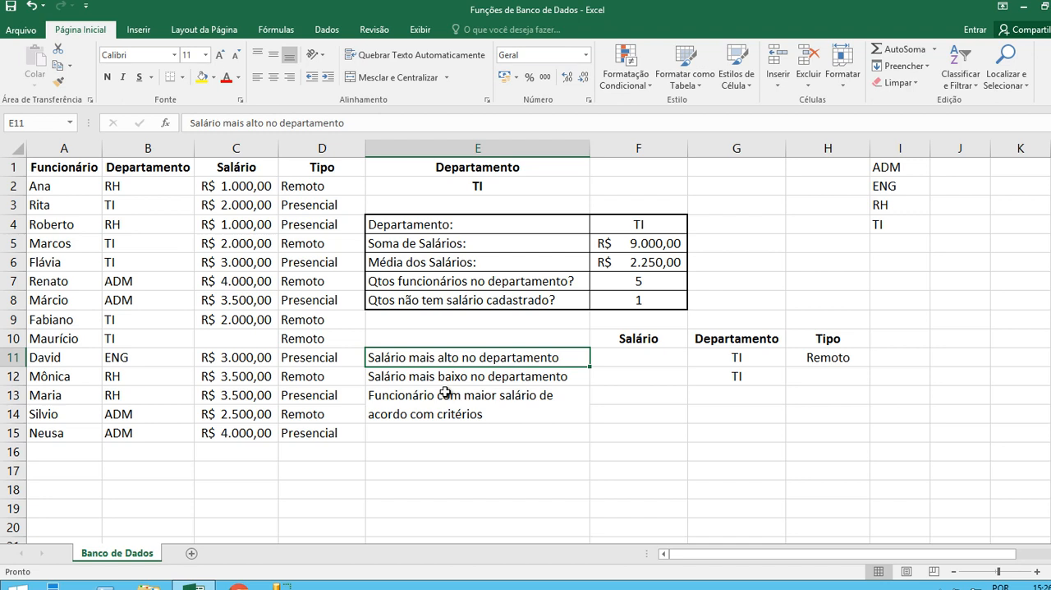
click(448, 379)
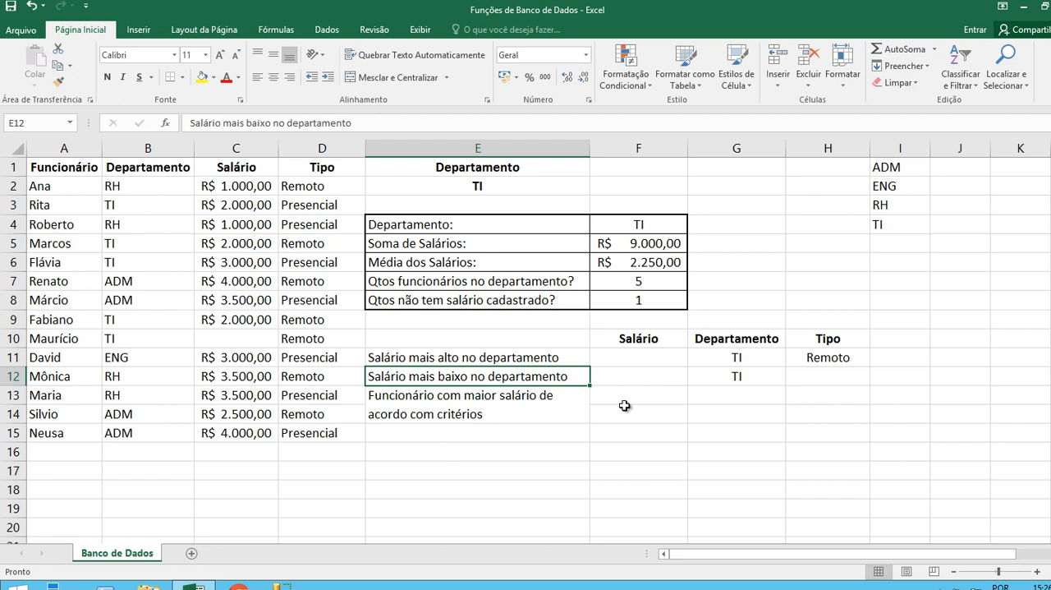
click(452, 361)
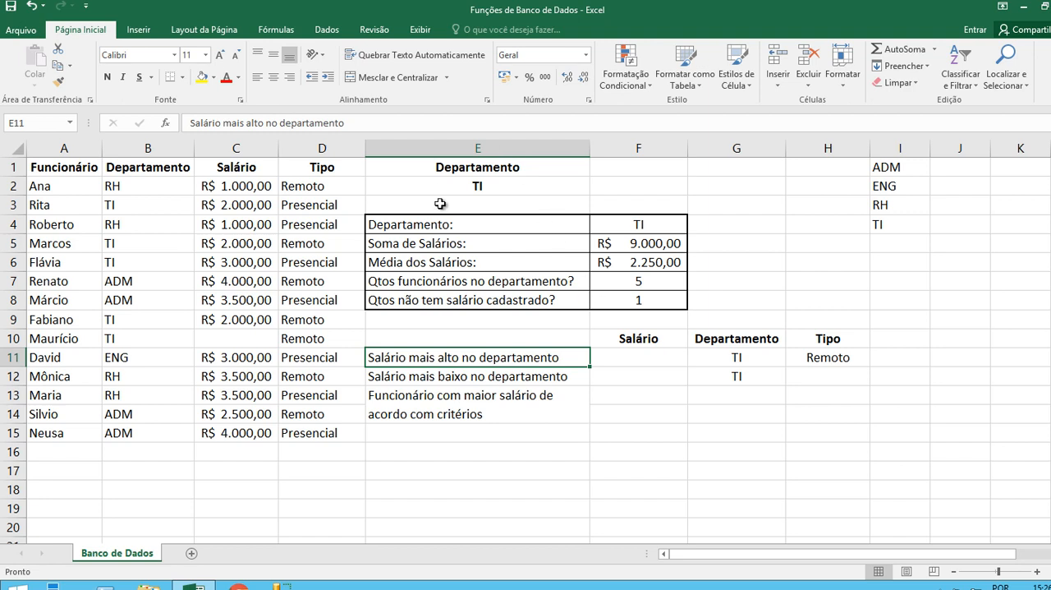
click(558, 185)
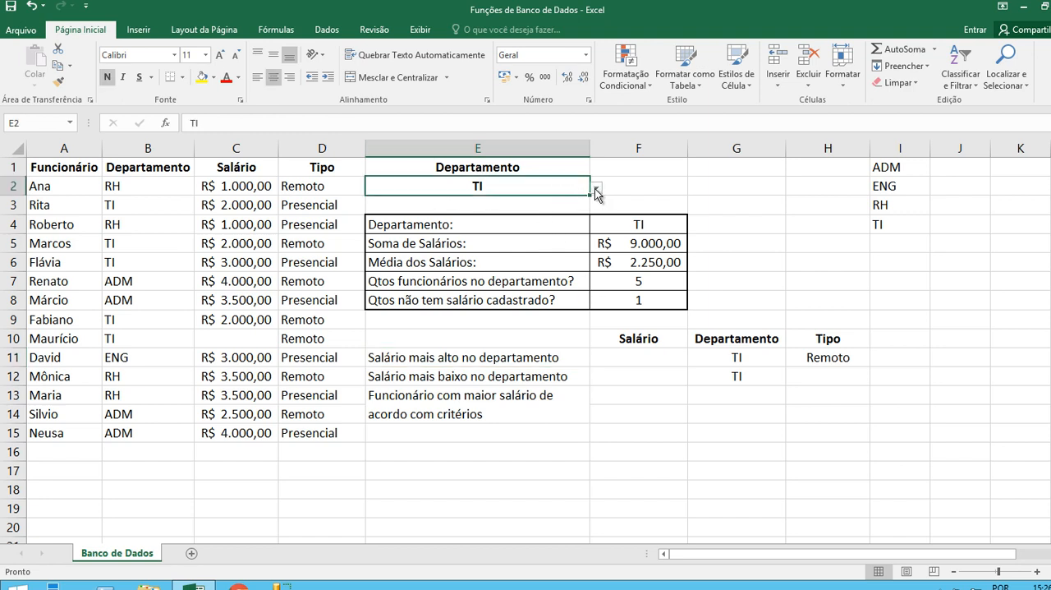
click(597, 188)
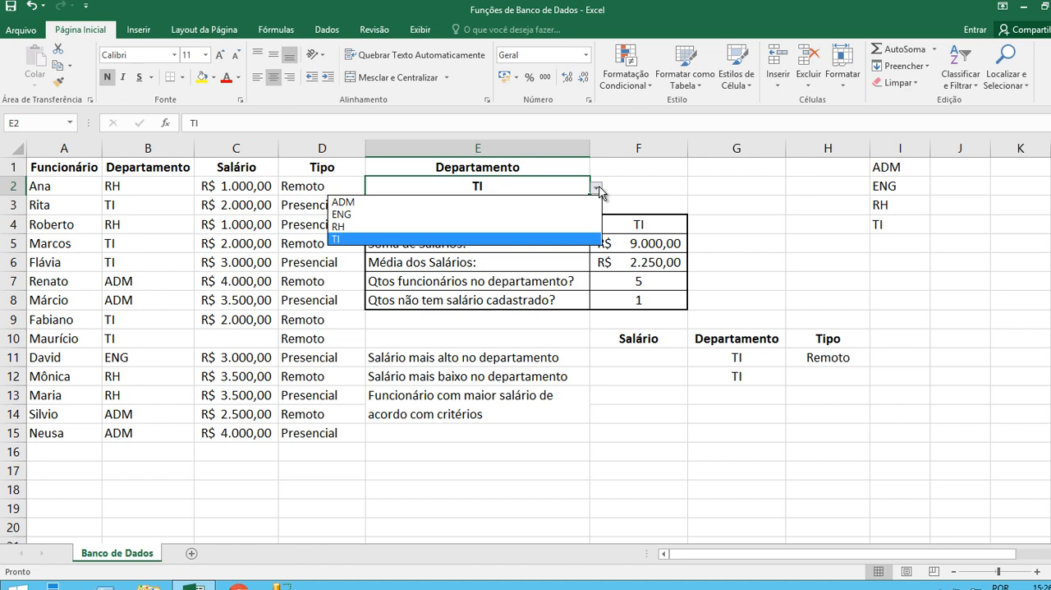
click(598, 190)
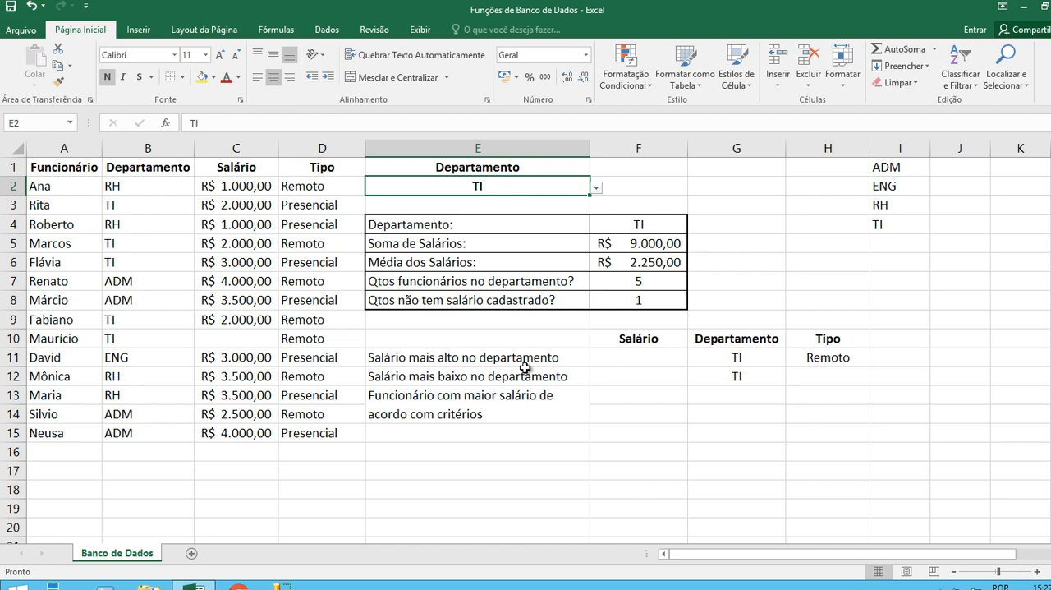
Enter =BDMÁX(A1:D15;C1;DEPART) in F11 to return the highest salary in the selected department.
click(645, 358)
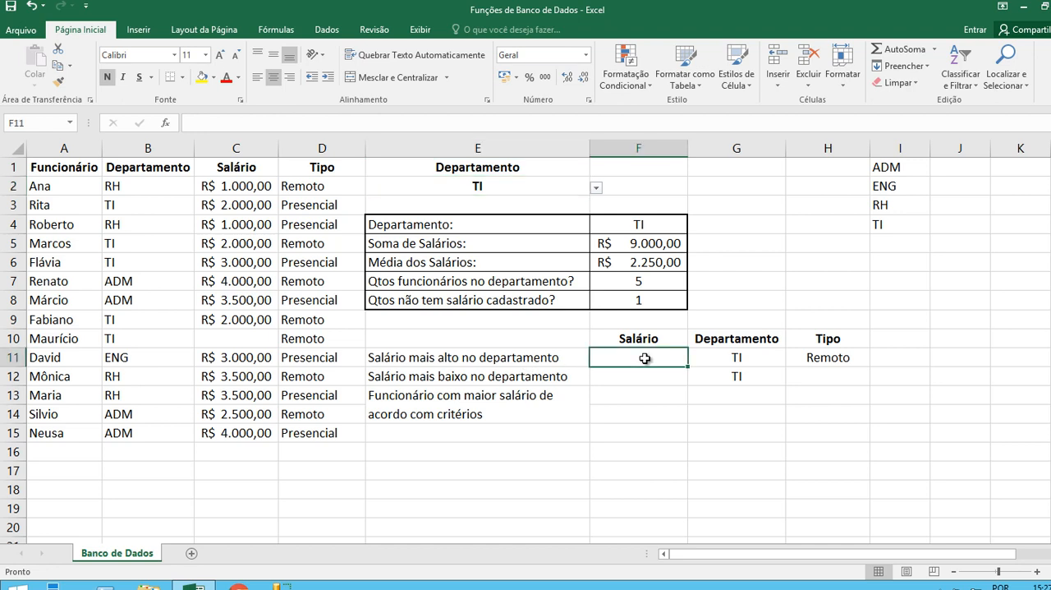
text(=)
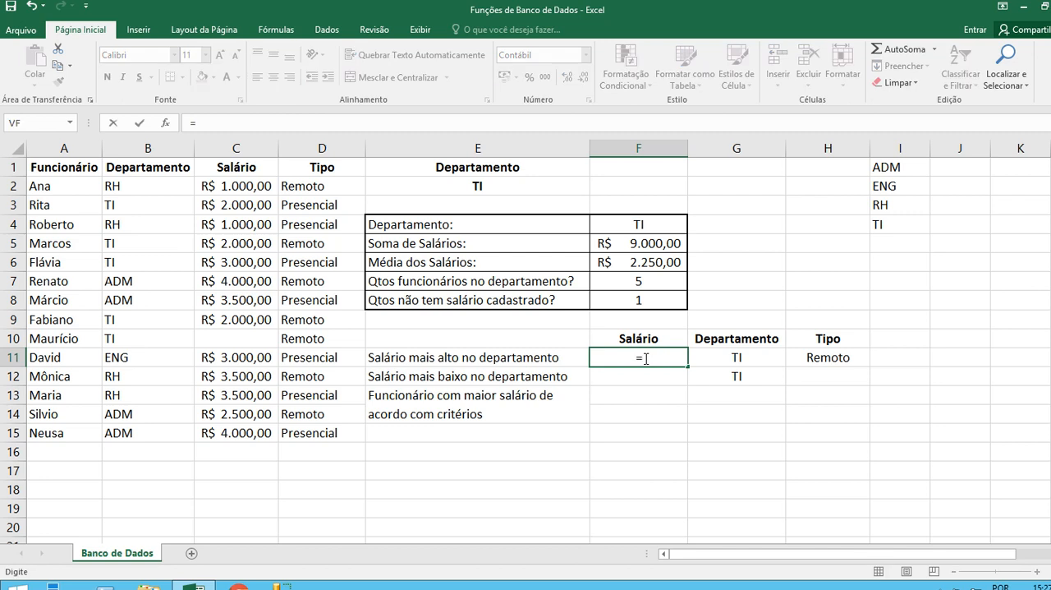
text(BDM)
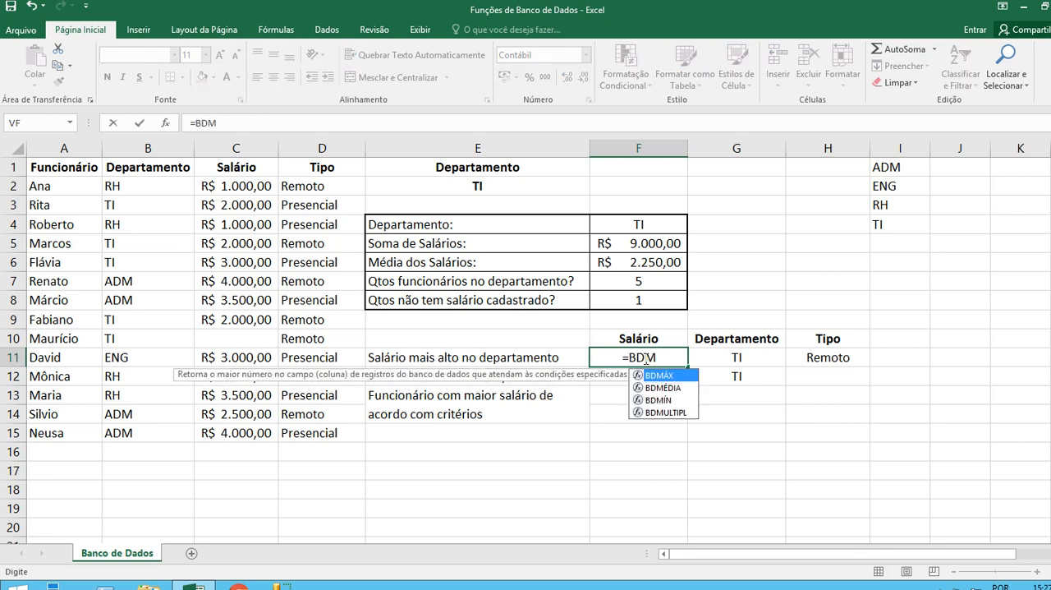
key(Tab)
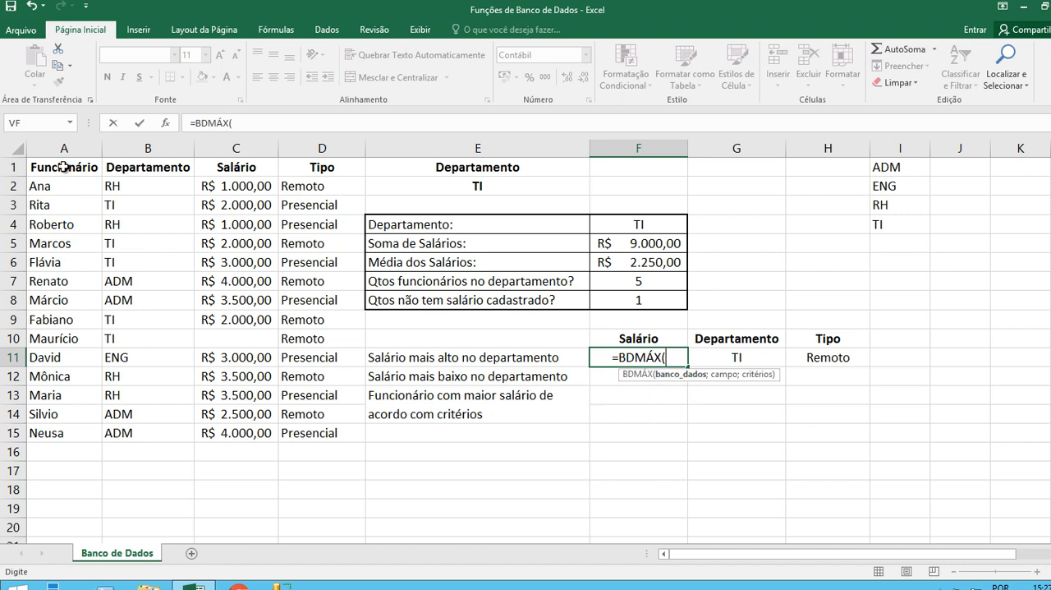
drag(59, 170, 319, 433)
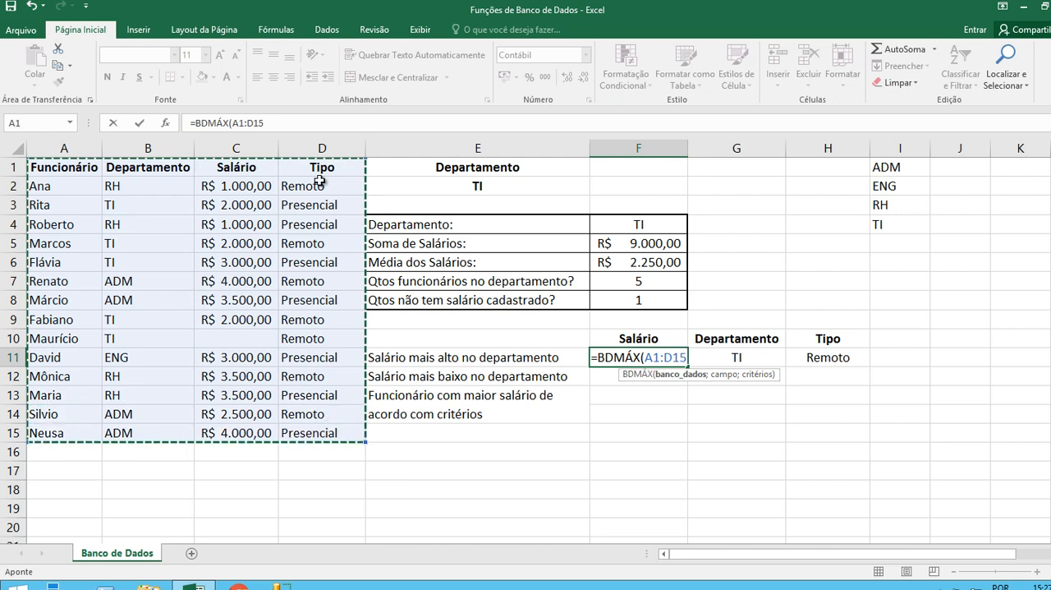
text(;)
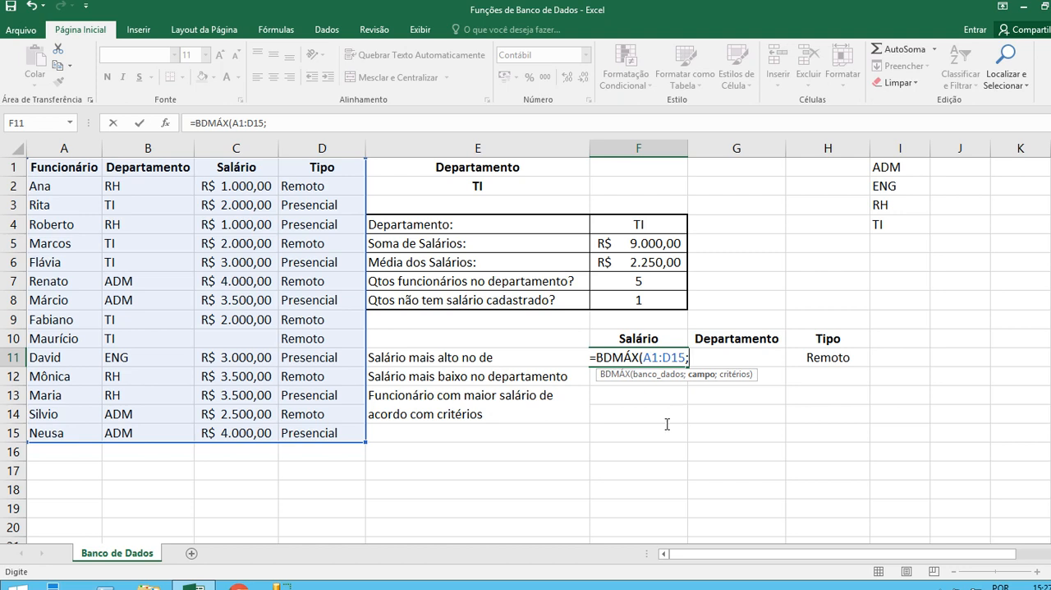
click(236, 167)
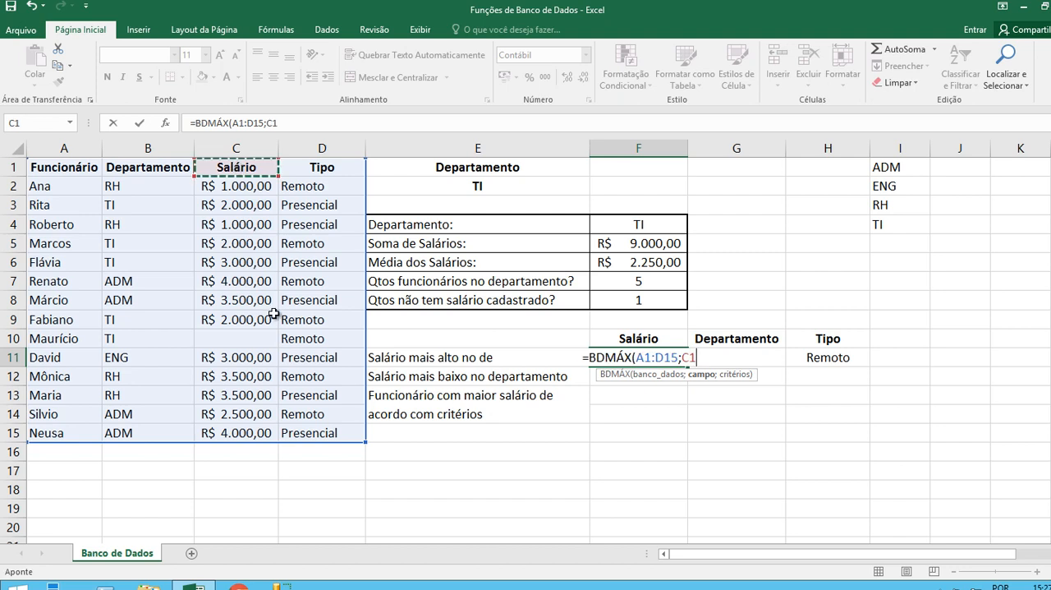
text(;)
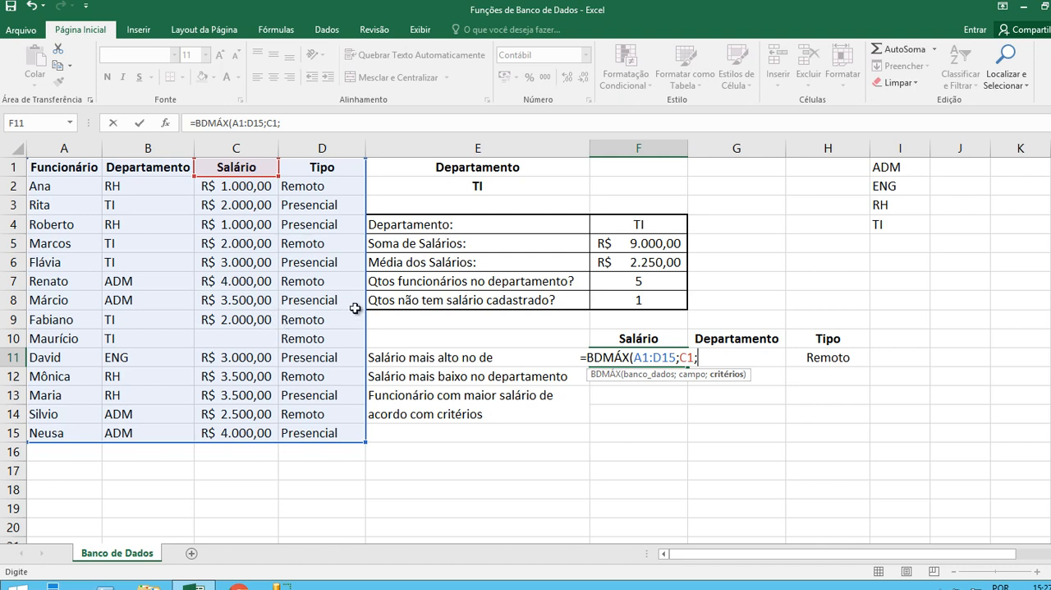
click(468, 167)
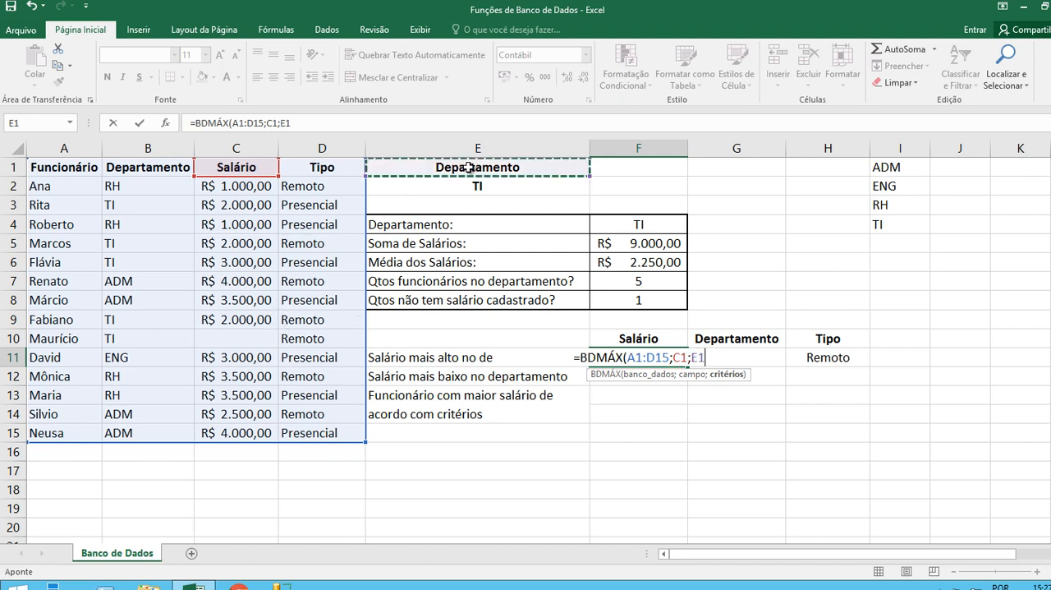
drag(468, 167, 468, 186)
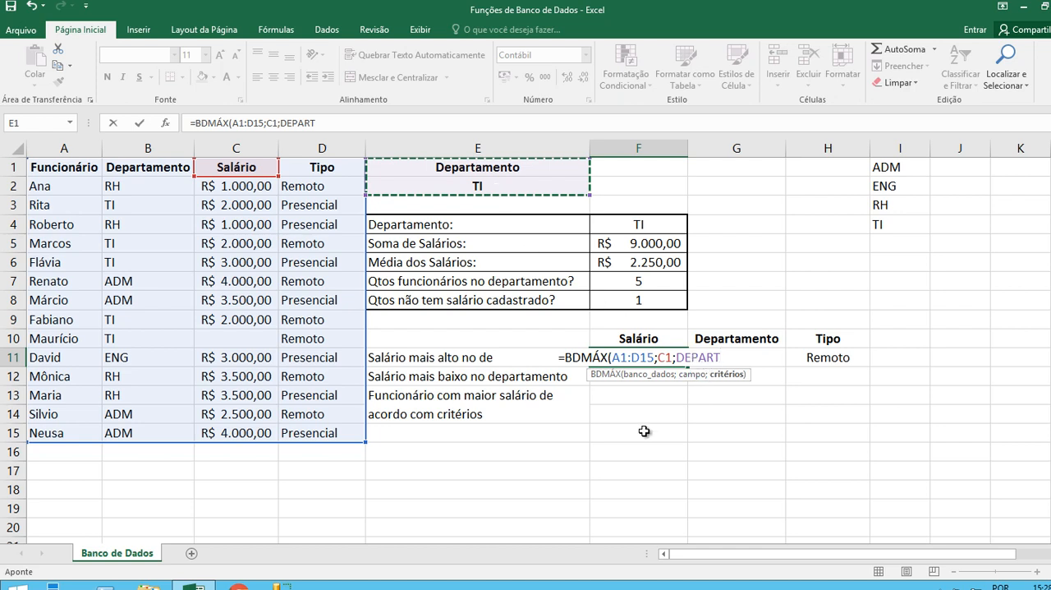
text())
key(Return)
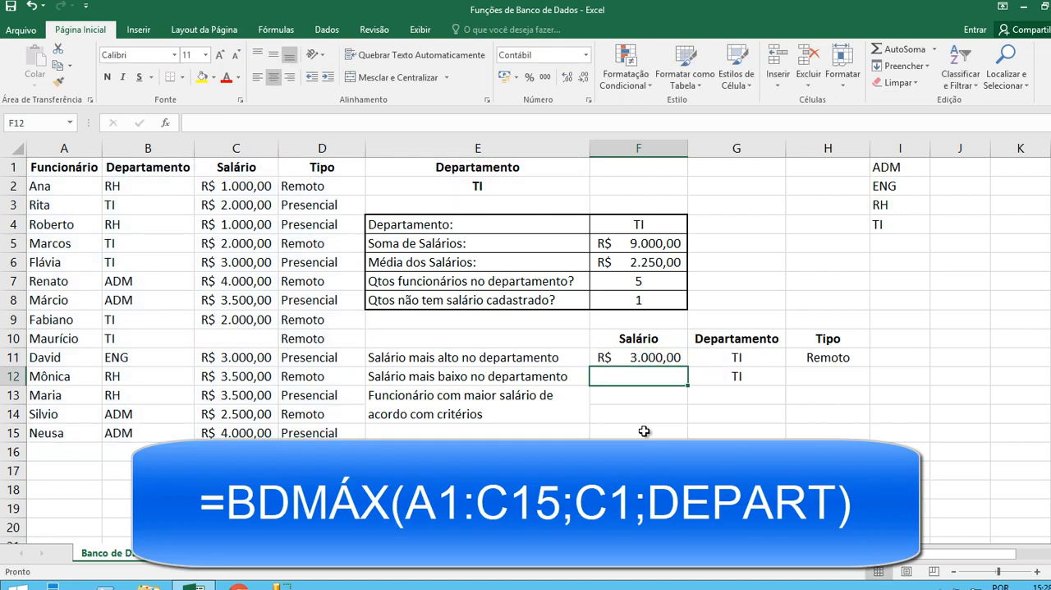
Check the F11 result against the salary table and test it by setting the department in E2 to ADM, finally to ENG.
click(643, 358)
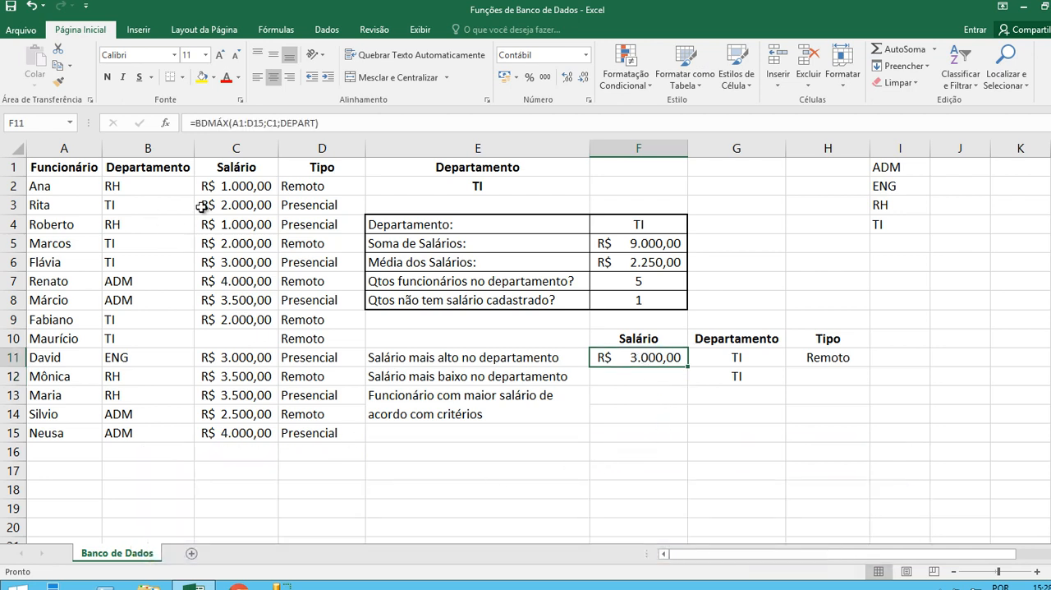
click(236, 261)
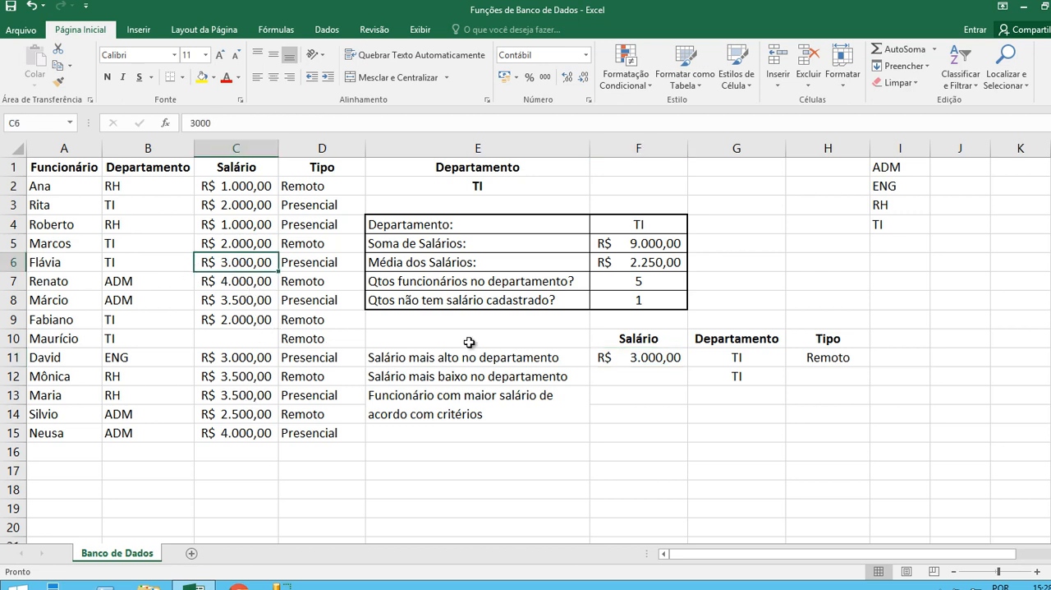
click(517, 190)
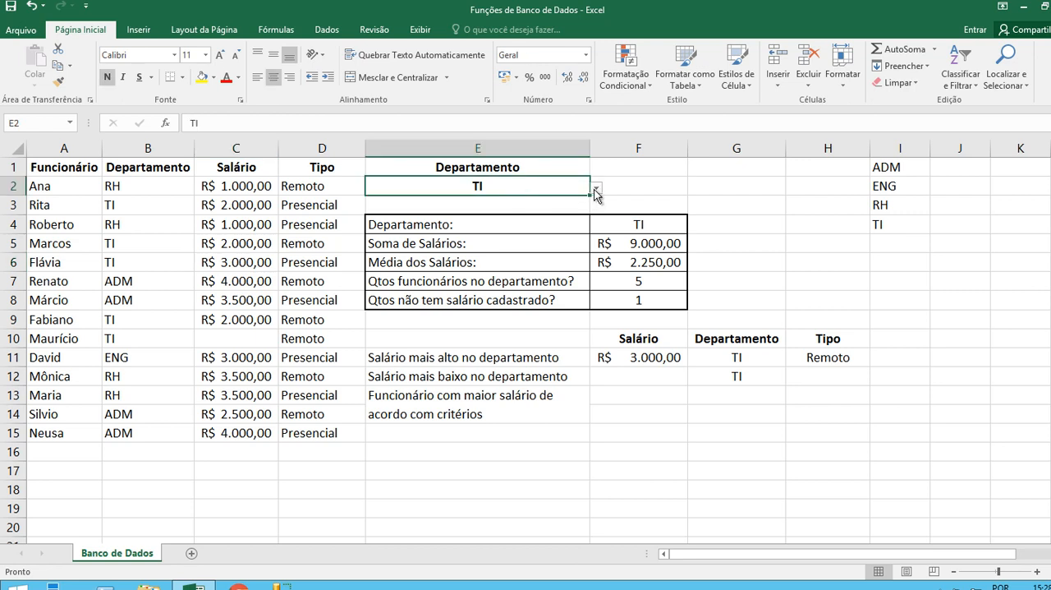
click(596, 190)
click(459, 202)
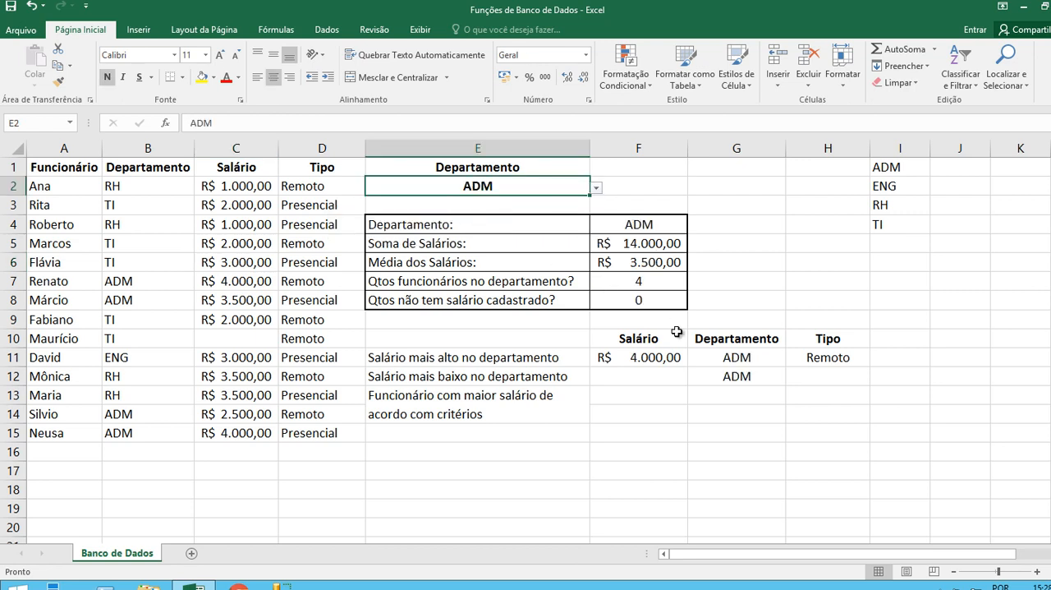
click(596, 189)
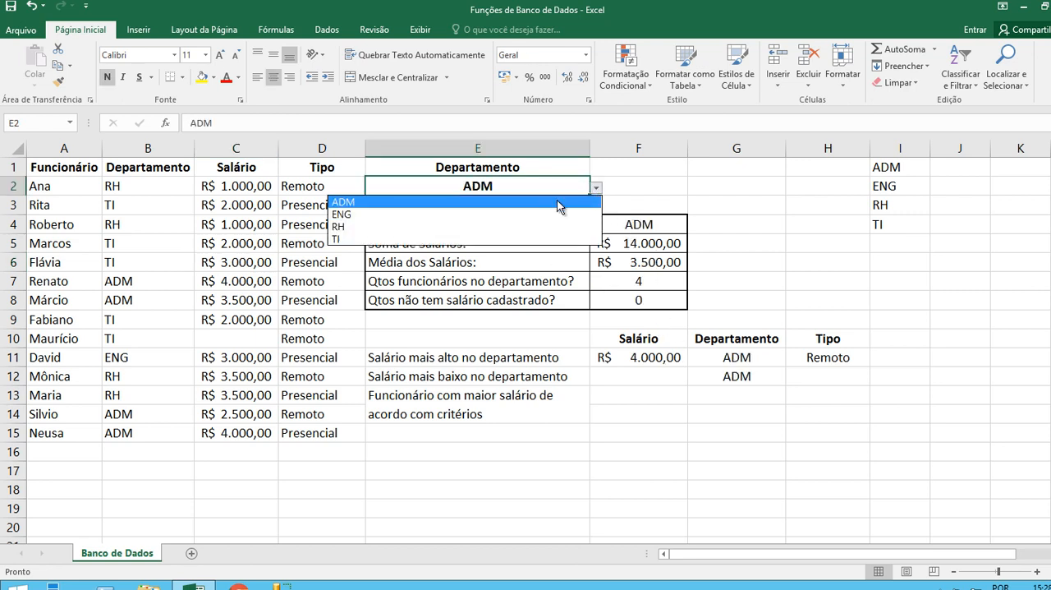
click(446, 214)
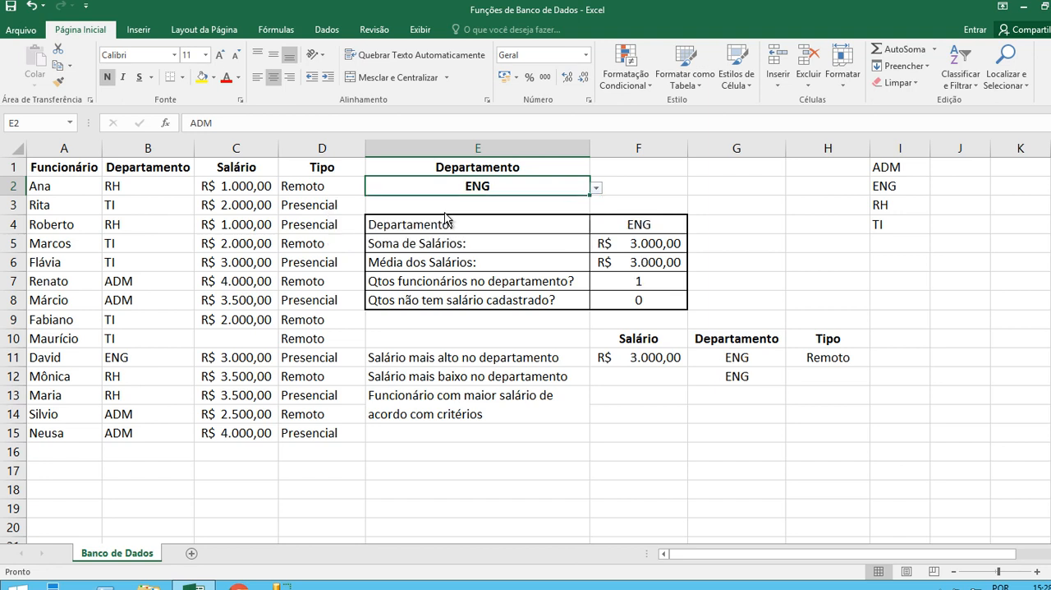
Examine the department reference formula in G11 and the arguments of the highest-salary formula in F11.
click(742, 359)
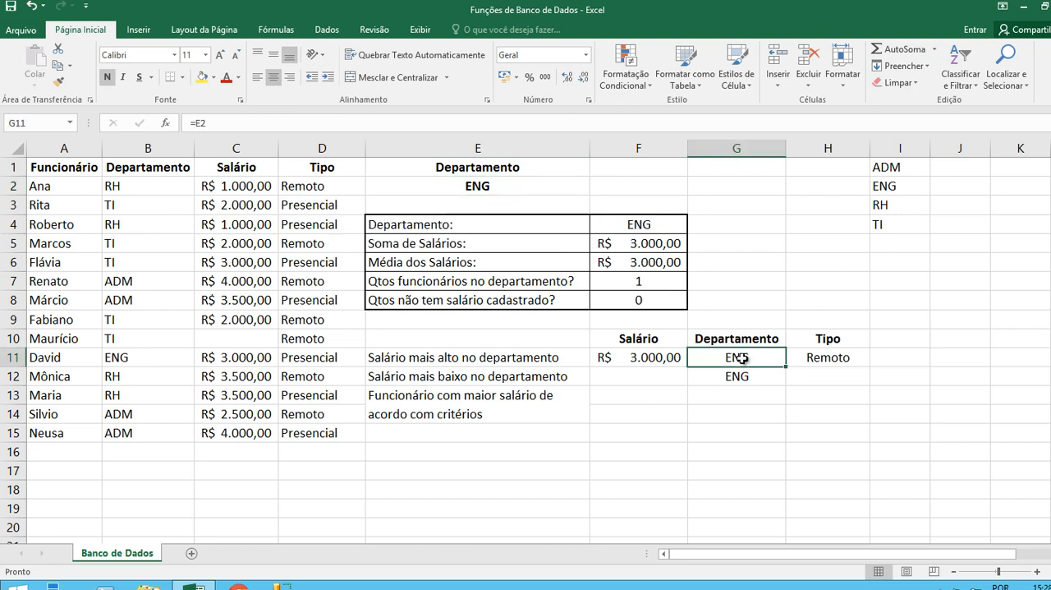
double_click(742, 359)
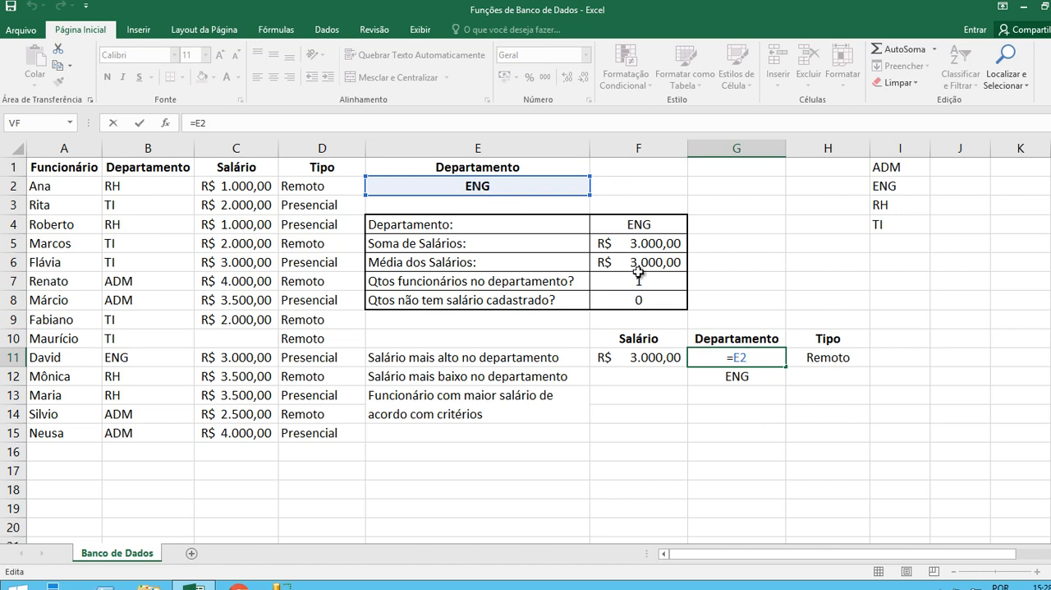
key(Escape)
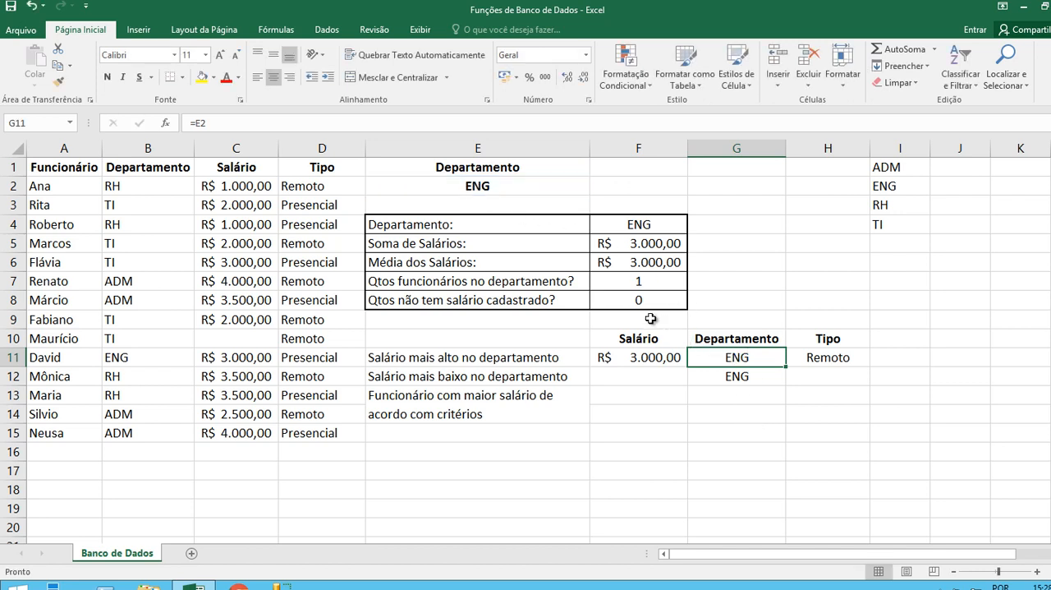
click(641, 361)
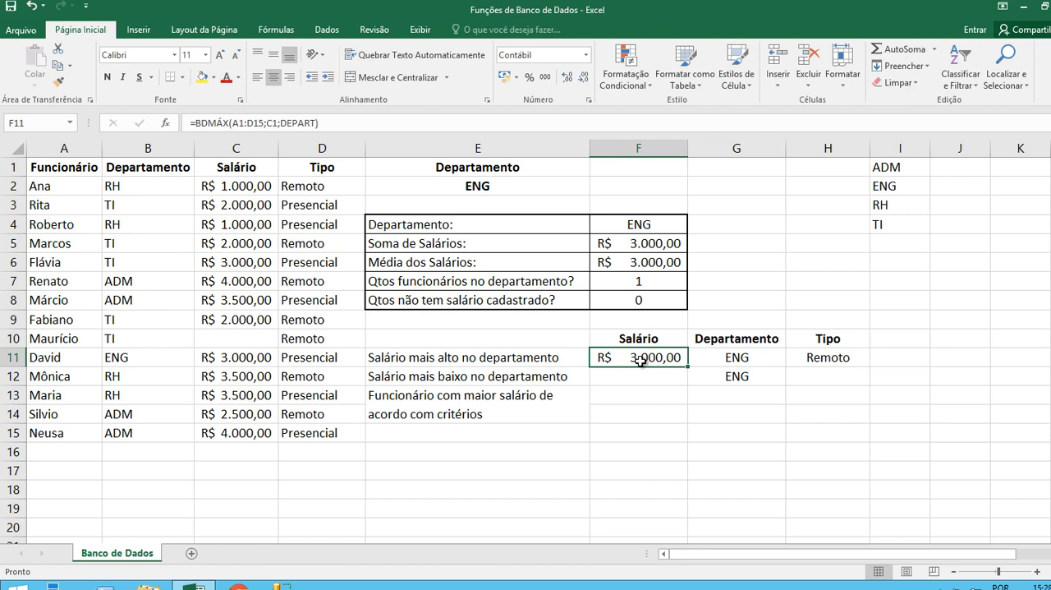
double_click(640, 361)
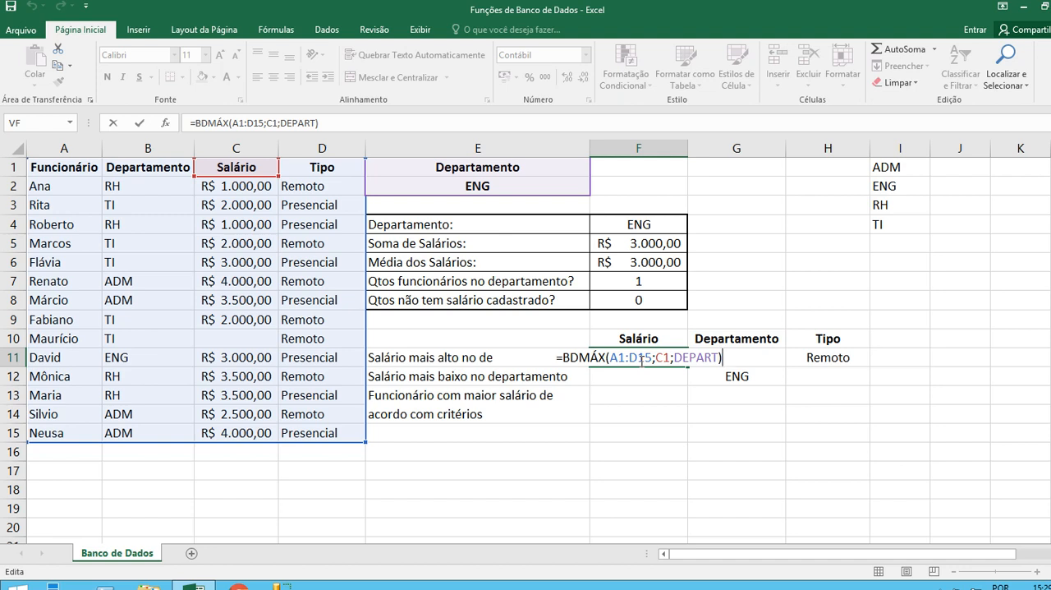
key(ctrl+Return)
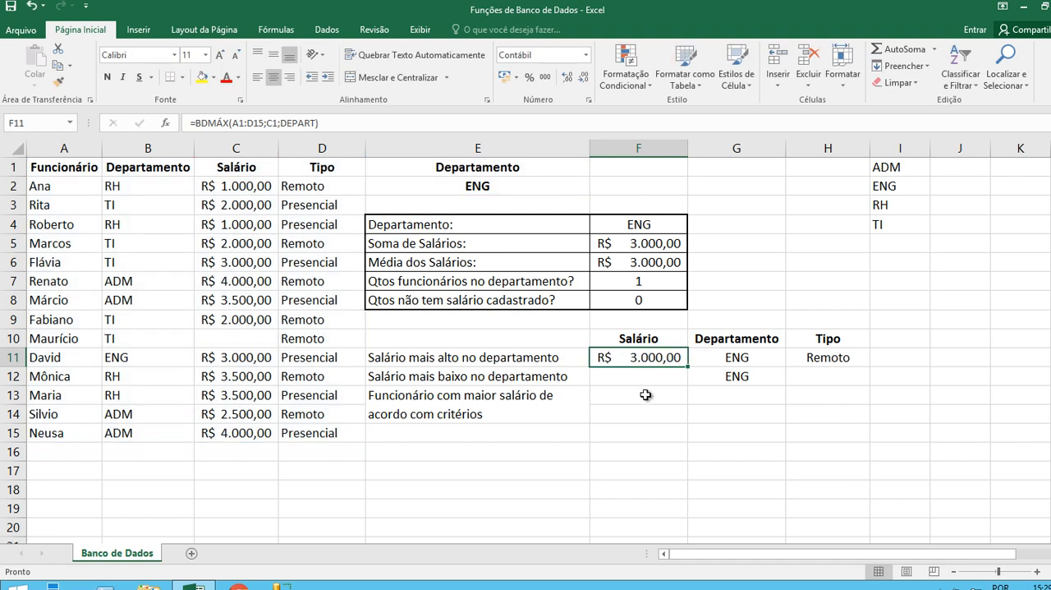
Enter =BDMÍN(A1:D15;C1;DEPART) in F12 to return the lowest salary in the selected department.
click(434, 380)
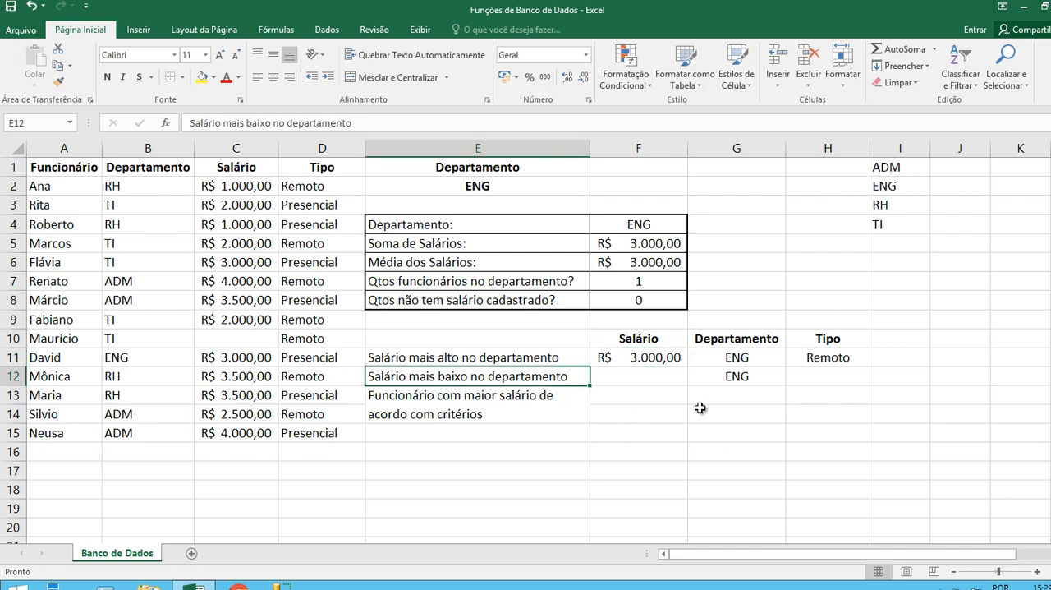
click(651, 378)
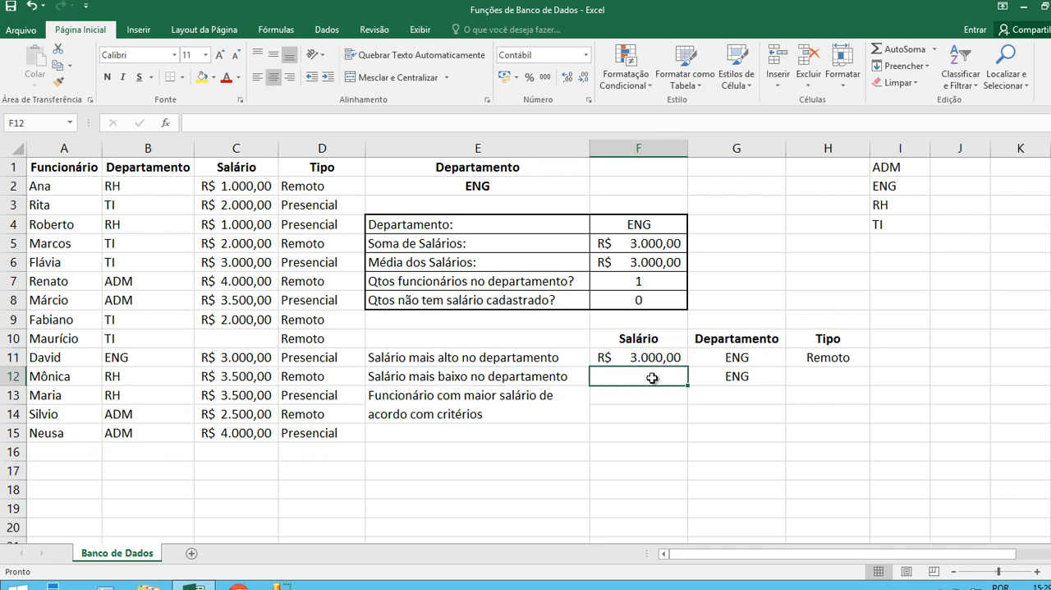
text(=BD)
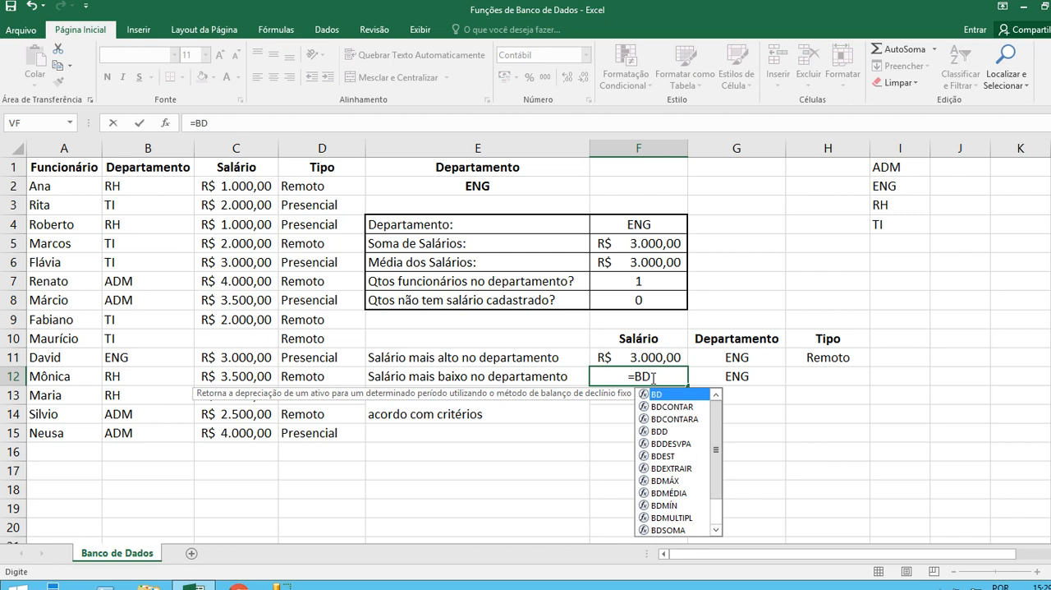
text(M)
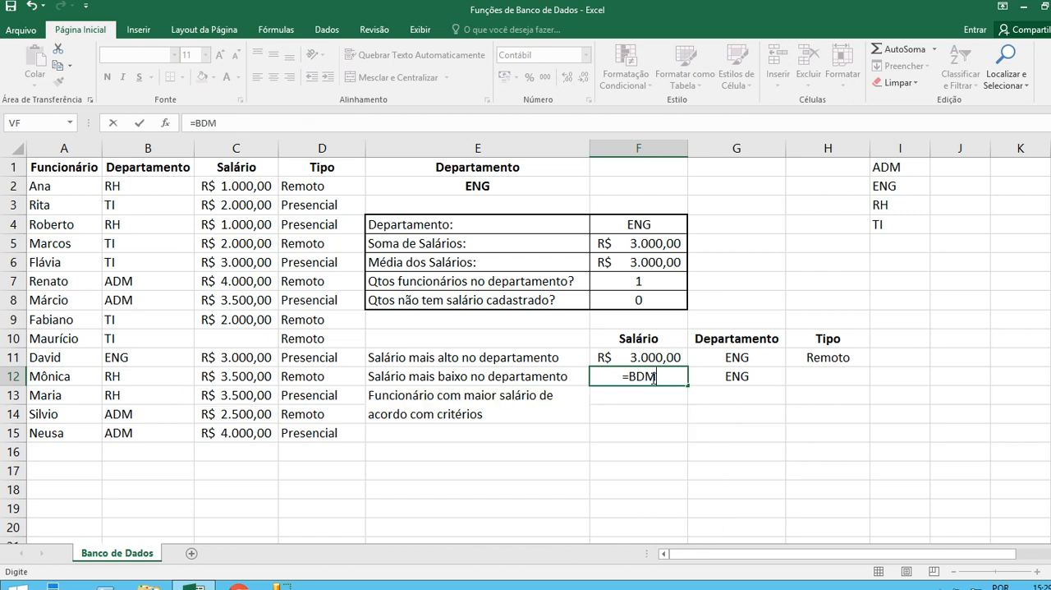
text(ÍN()
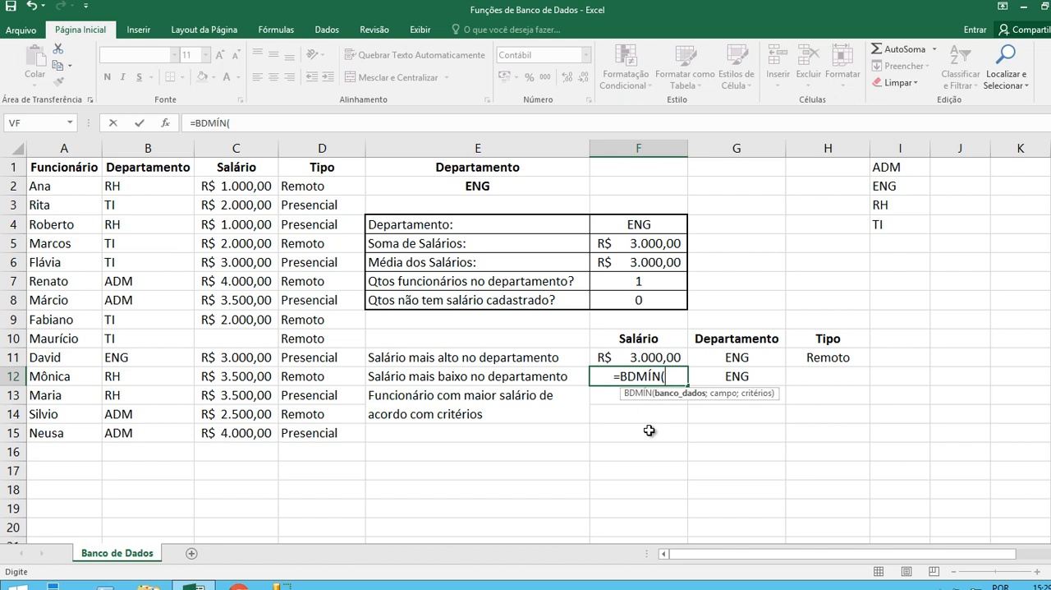
drag(88, 174, 331, 430)
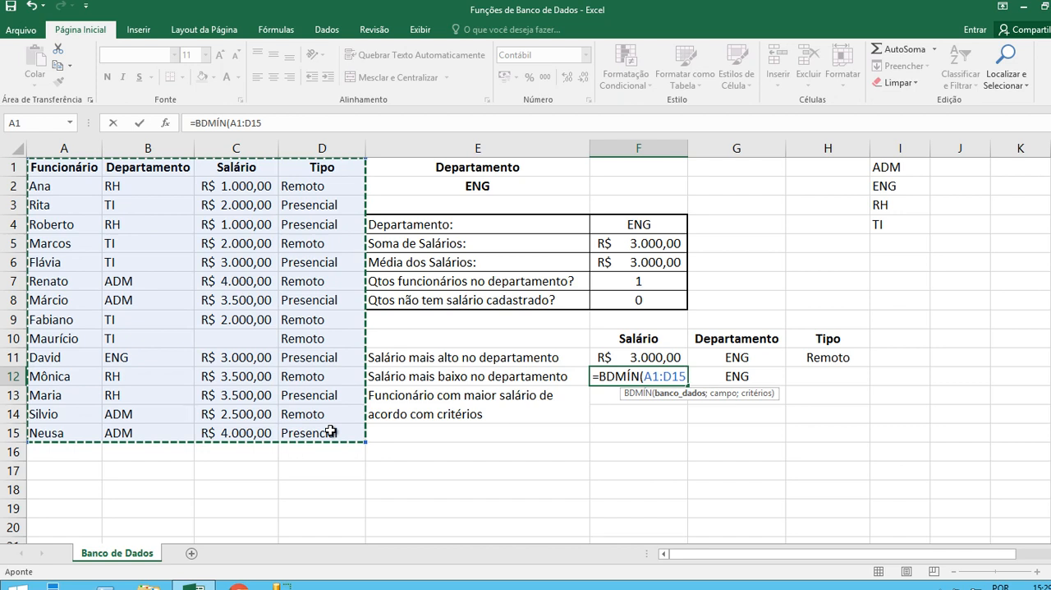
text(;)
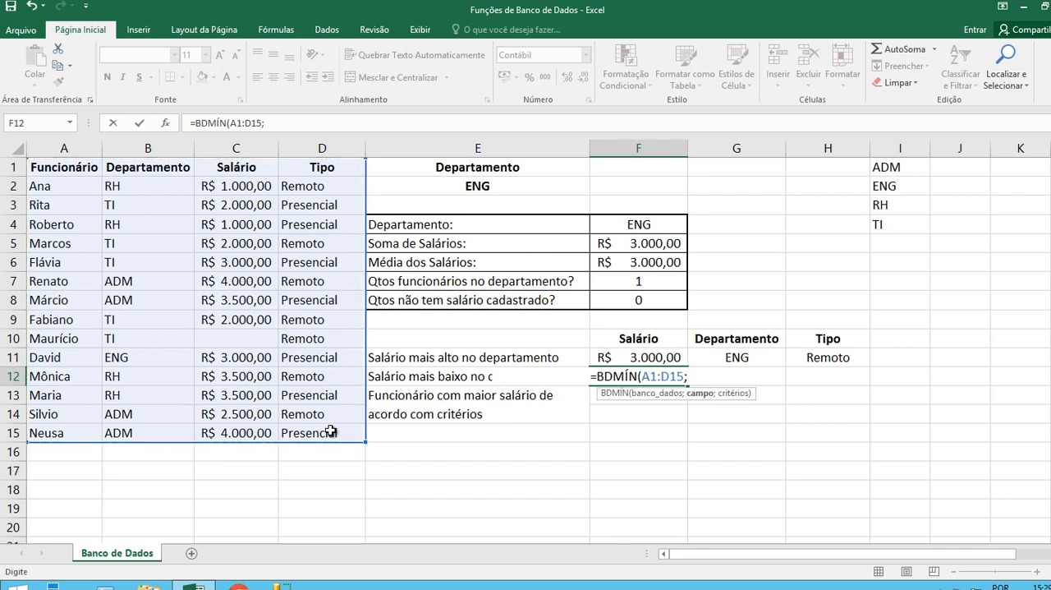
click(244, 167)
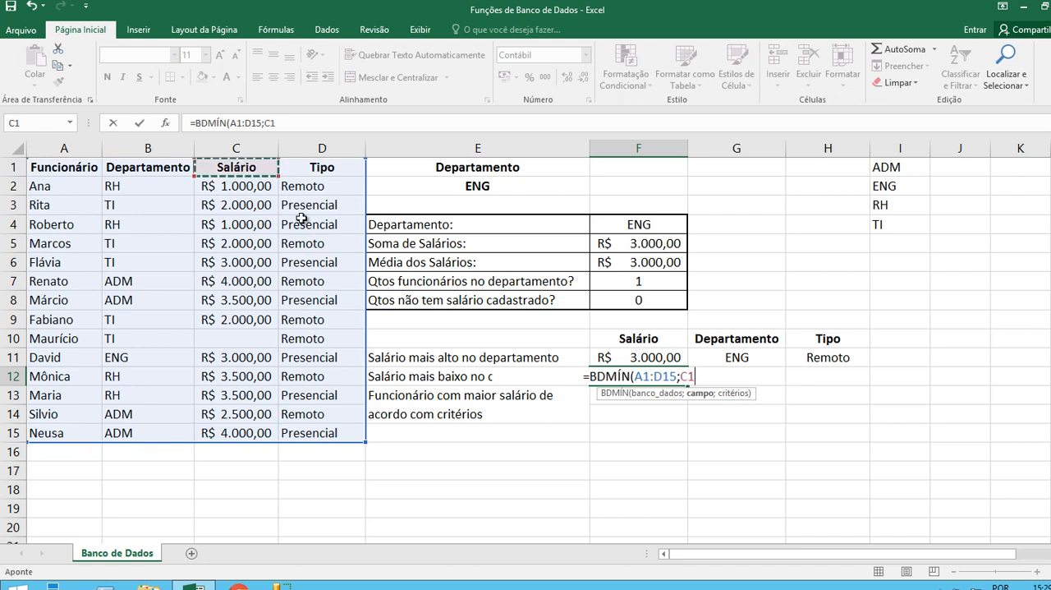
text(;)
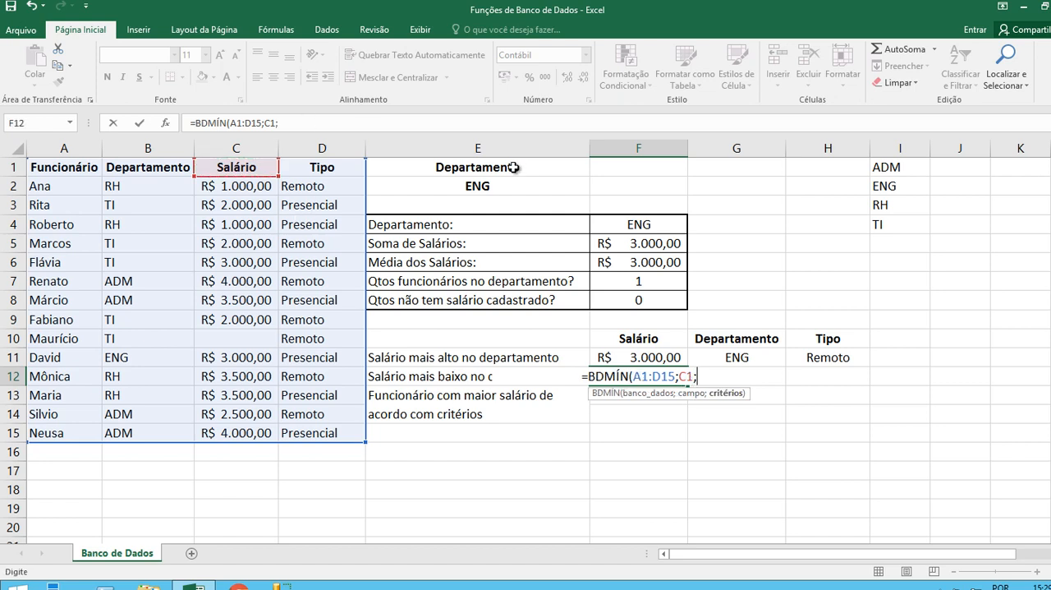
drag(513, 168, 516, 190)
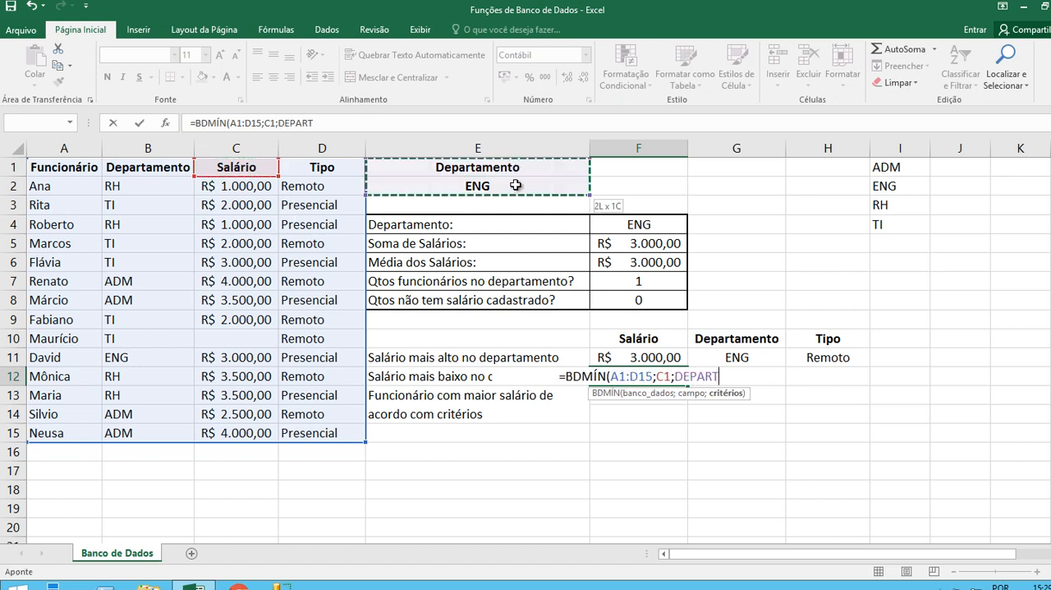
text())
key(Return)
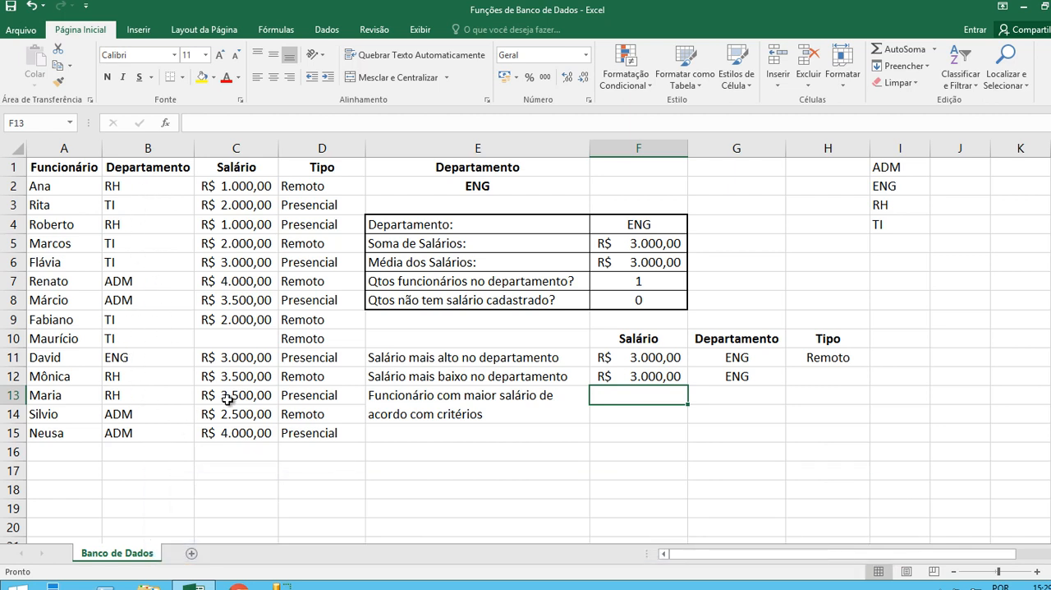
Set the department in E2 to RH to test the highest- and lowest-salary formulas.
click(517, 186)
click(596, 187)
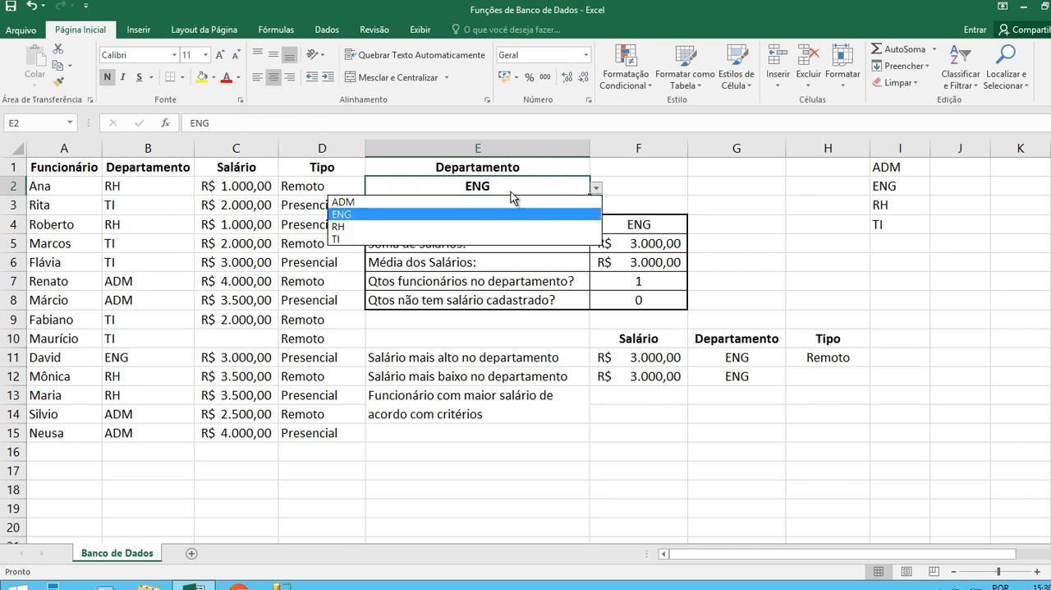
click(338, 227)
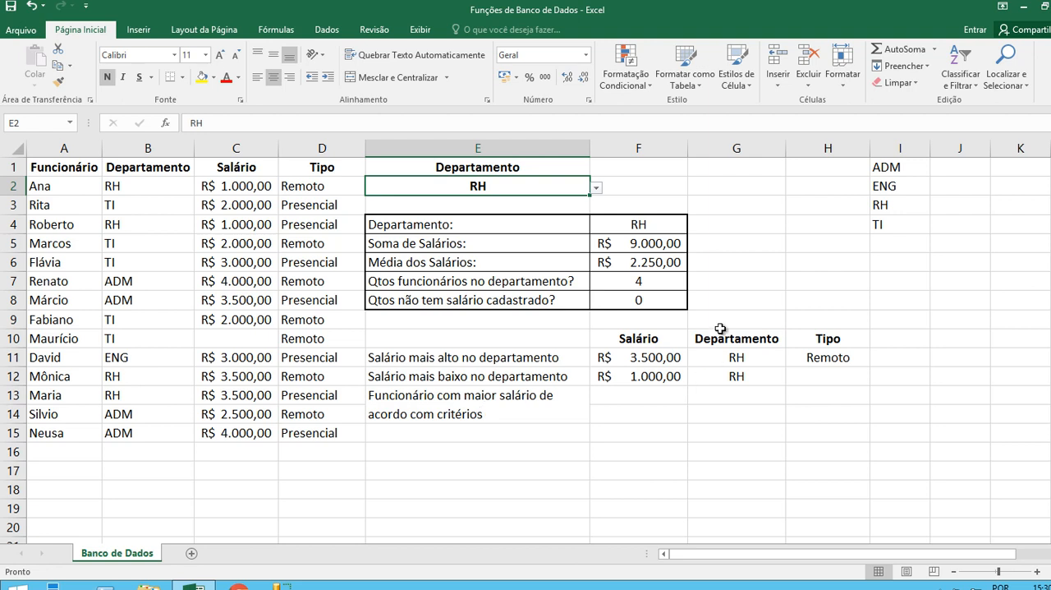
Review the salary, department and type criteria in F10:H11, checking their headings and the values beneath them.
click(645, 358)
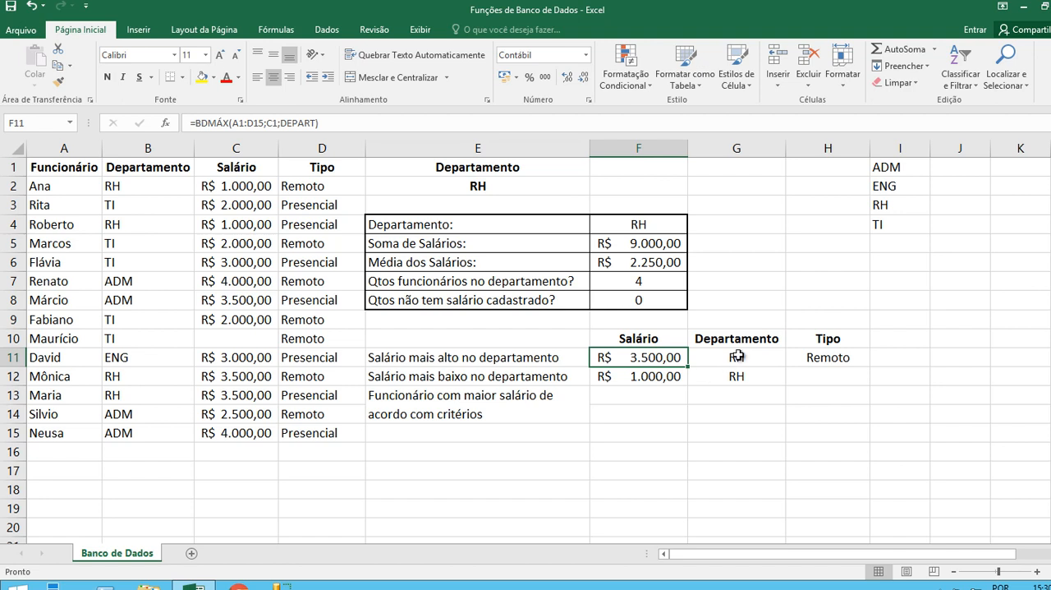
click(780, 343)
click(838, 342)
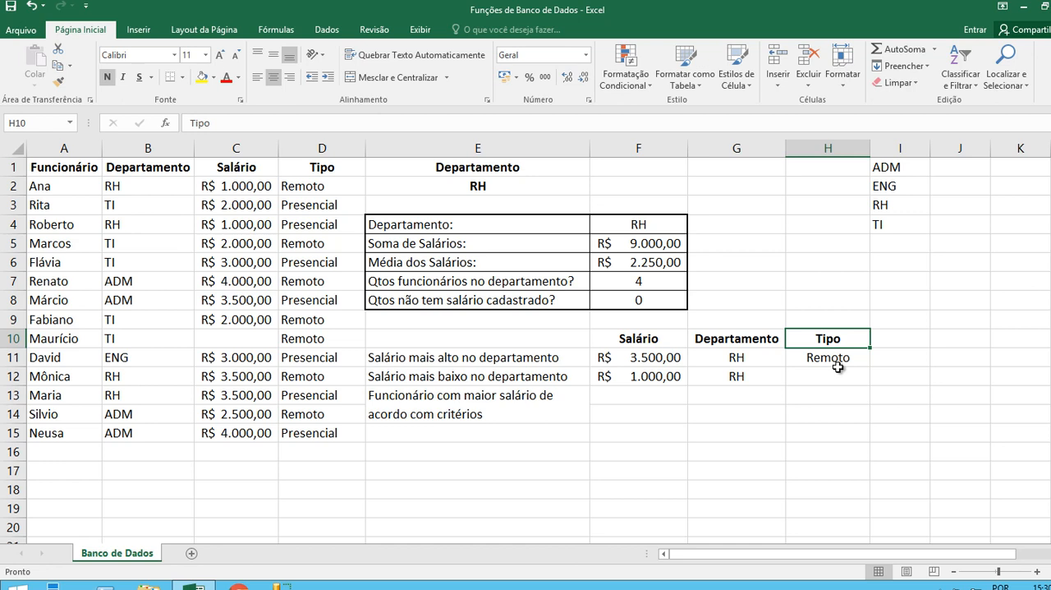
click(748, 359)
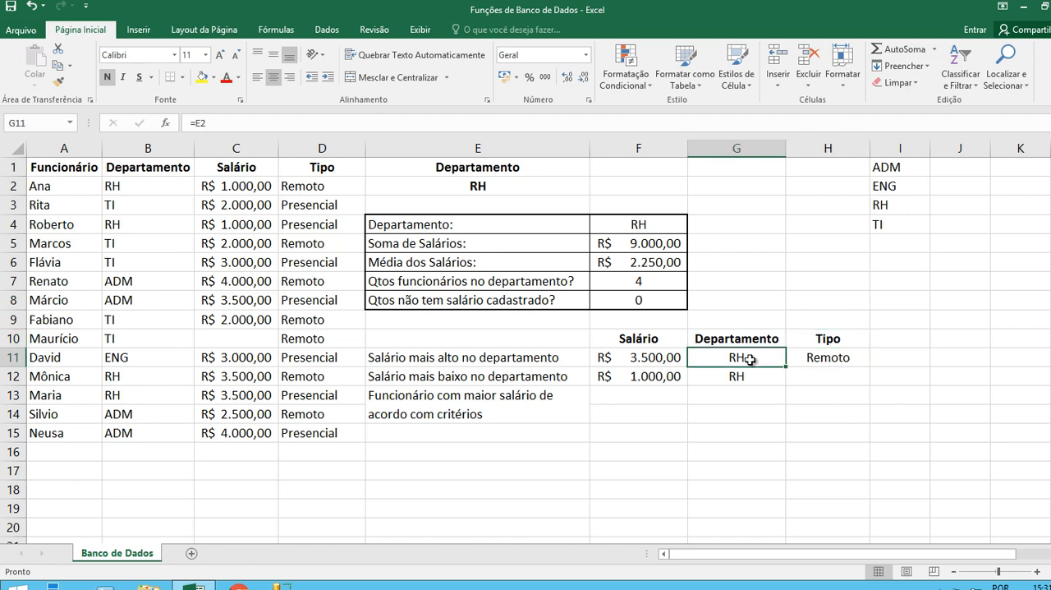
click(817, 362)
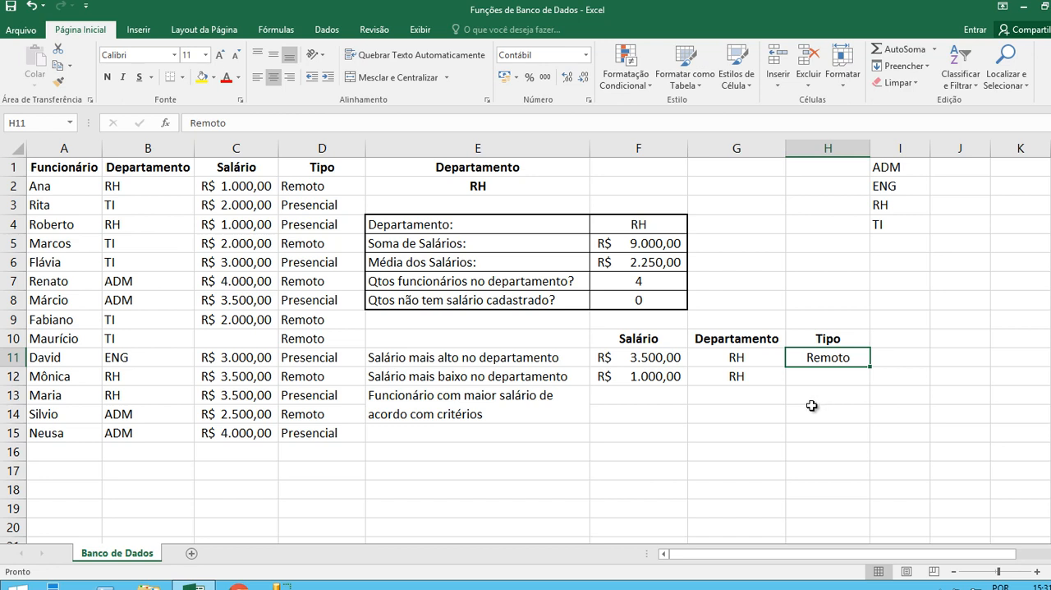
Enter =BDEXTRAIR(A1:D15;A1;F10:H11) in F13 to return the employee matching the salary, department and type criteria.
click(638, 395)
text(=)
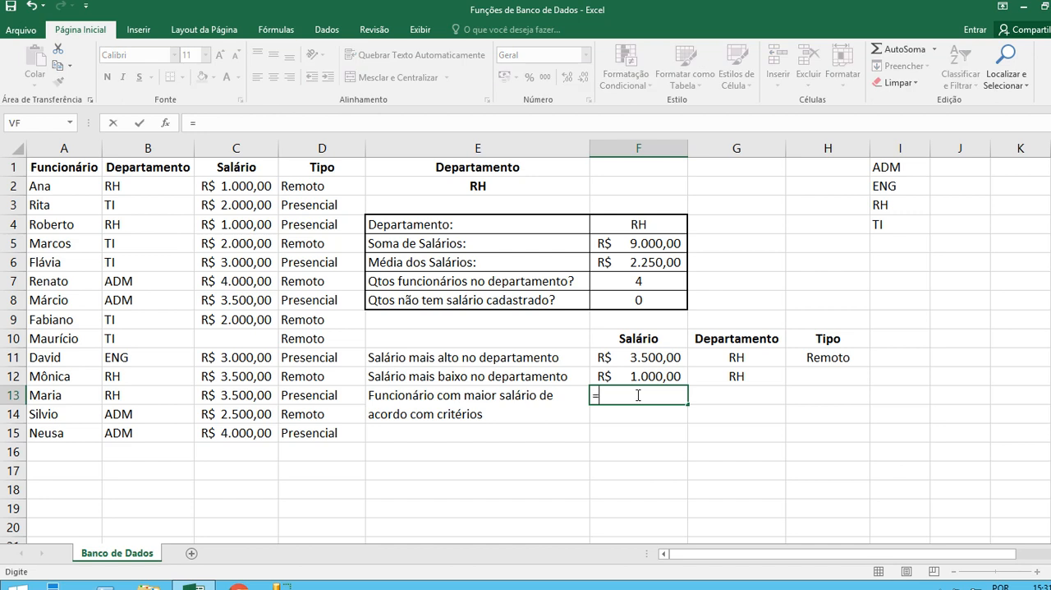
text(BDE)
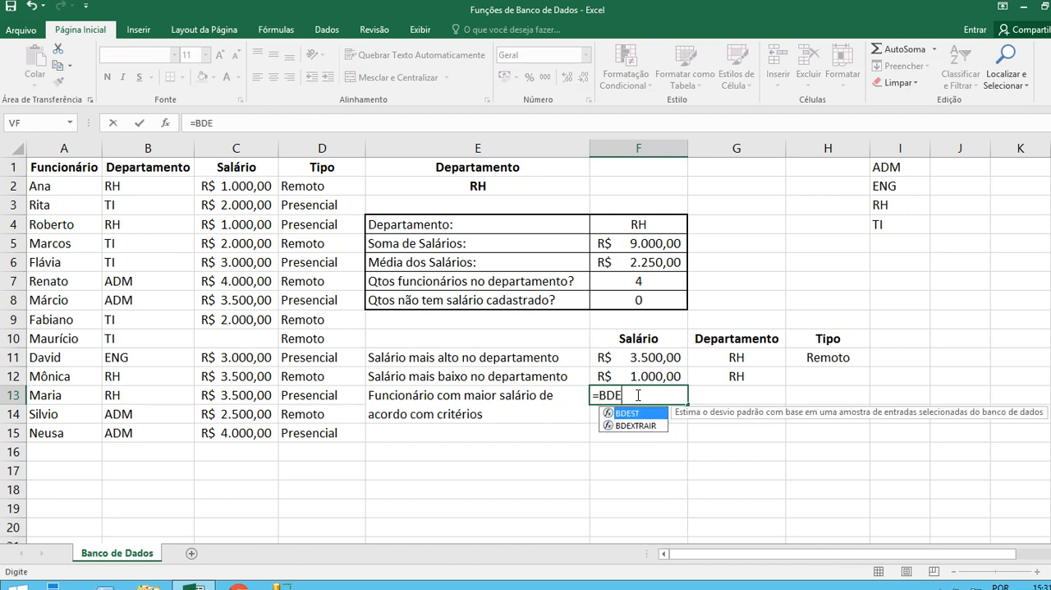
key(Down)
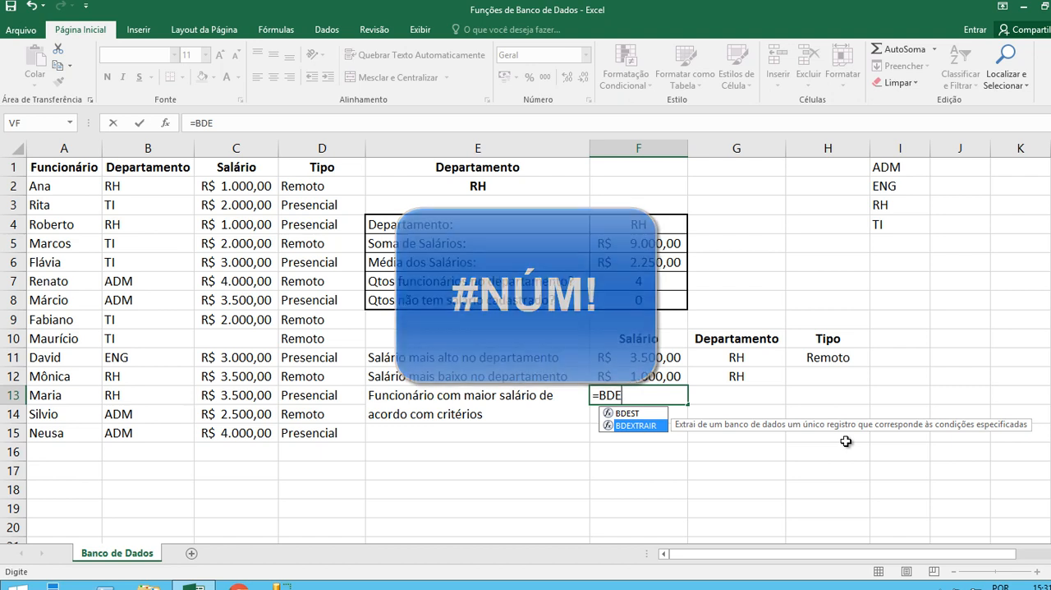
key(Tab)
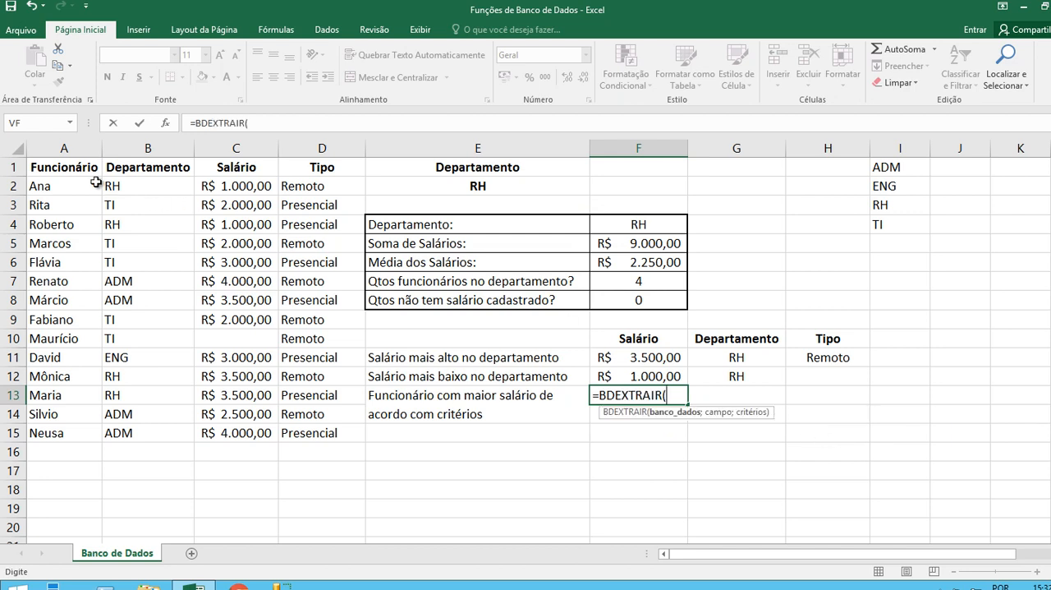
drag(67, 170, 308, 438)
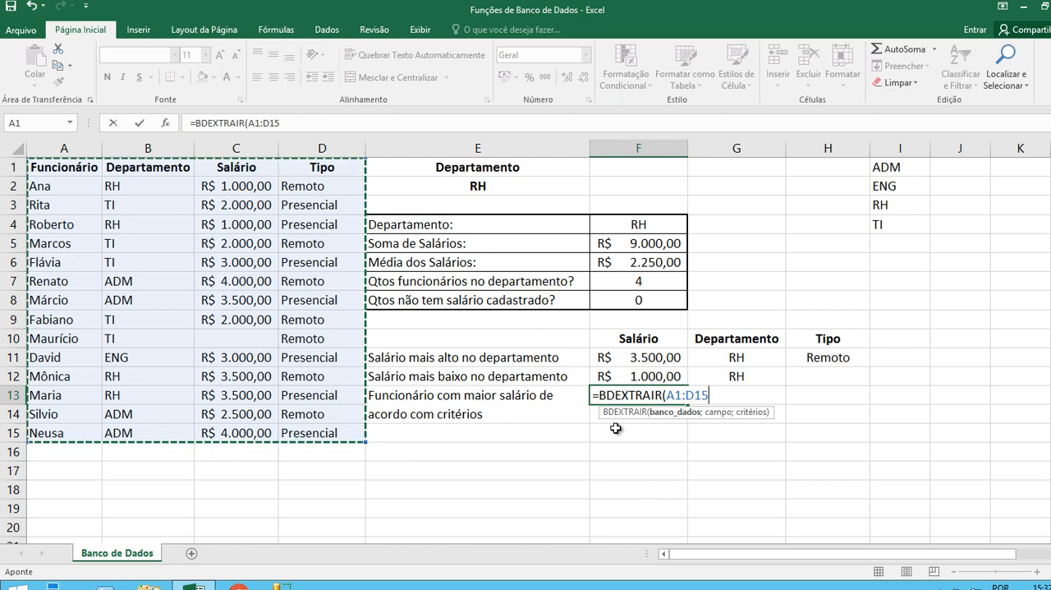
text(;)
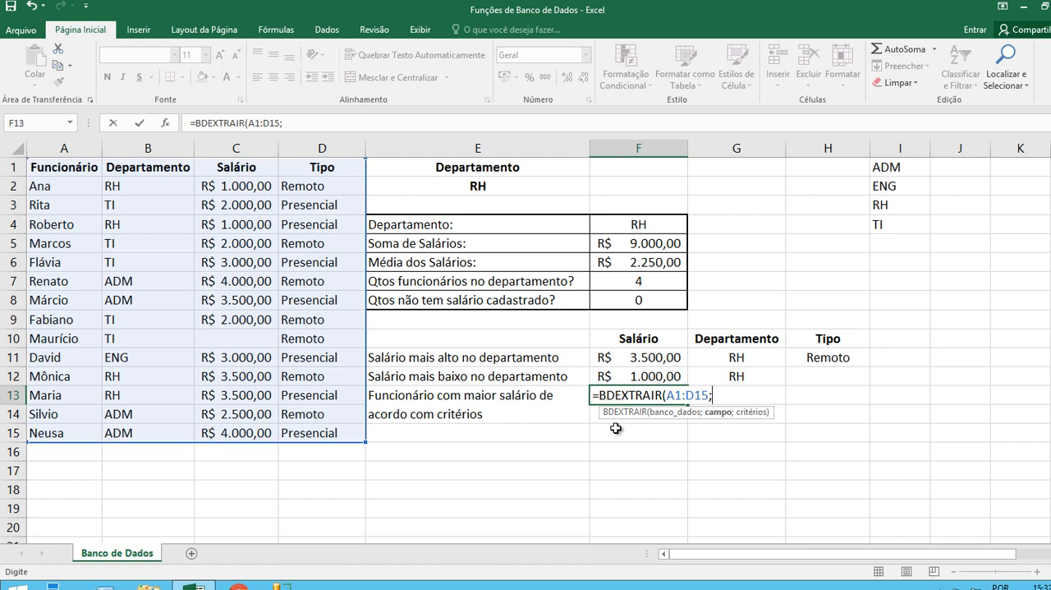
click(64, 169)
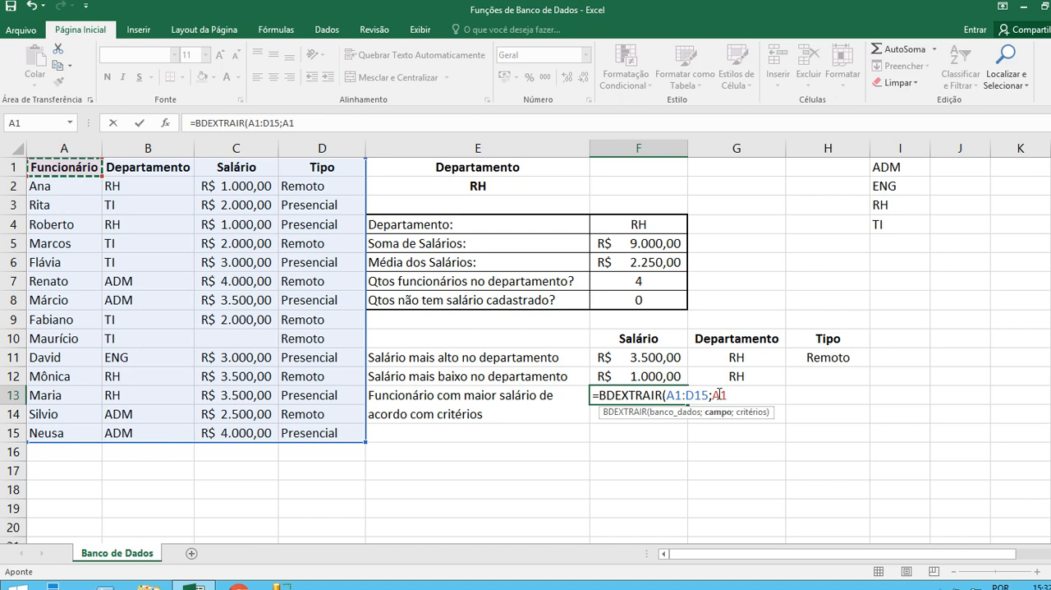
text(;)
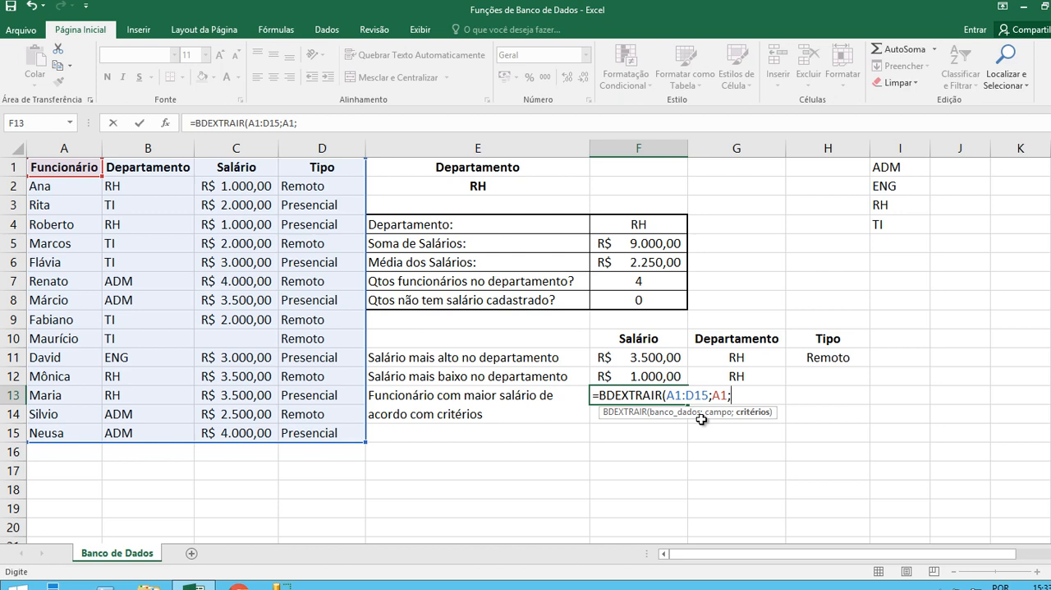
drag(661, 339, 809, 351)
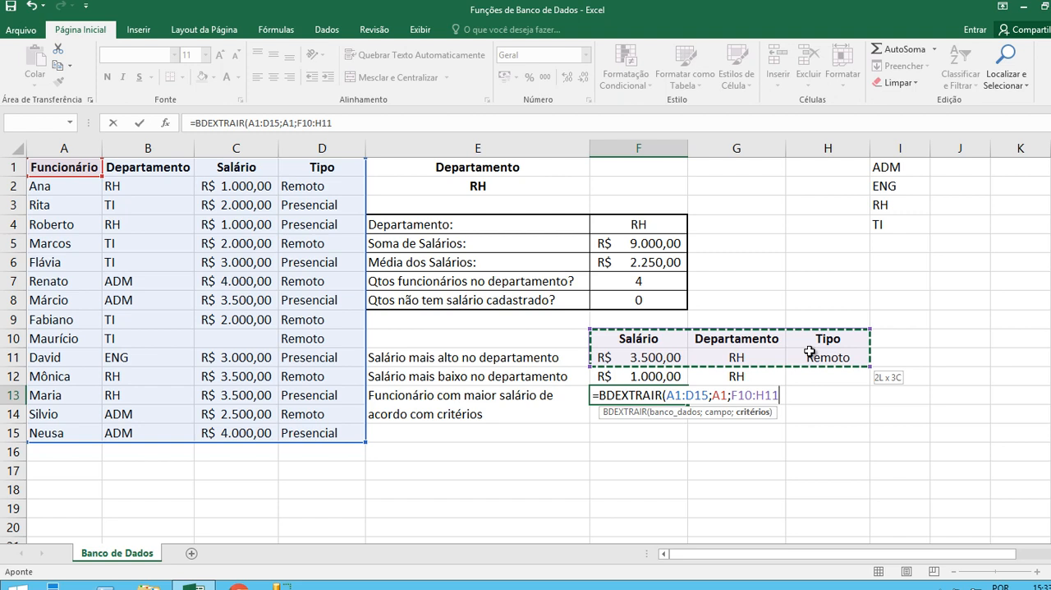
drag(809, 352, 809, 351)
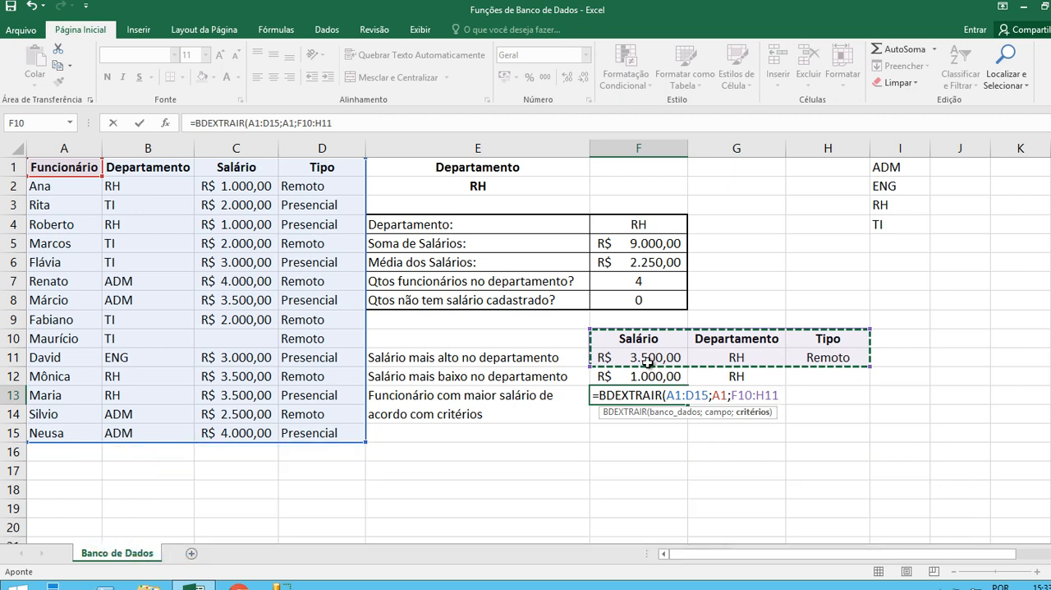
text())
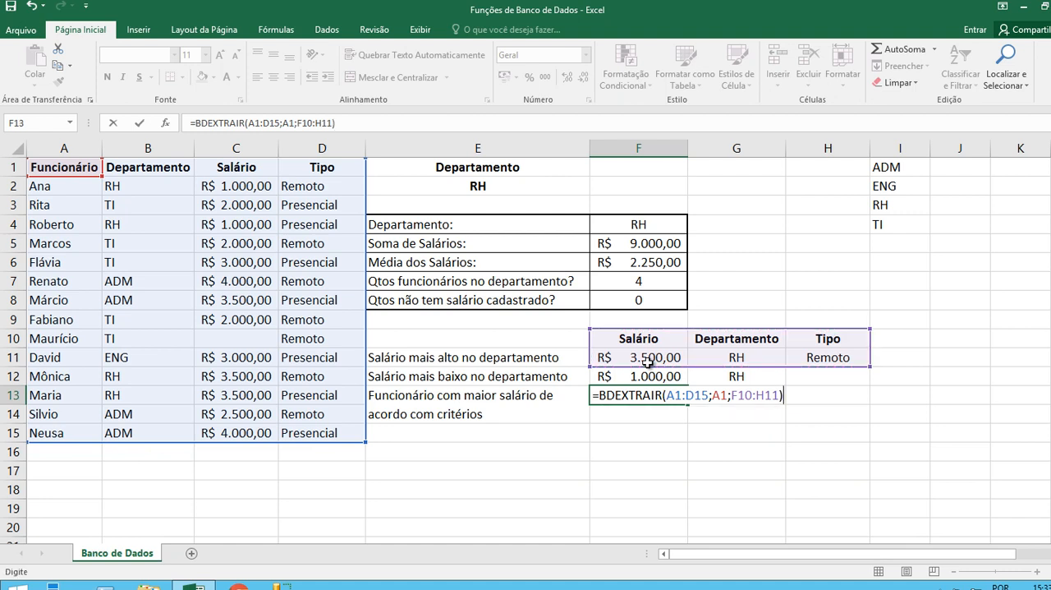
key(Return)
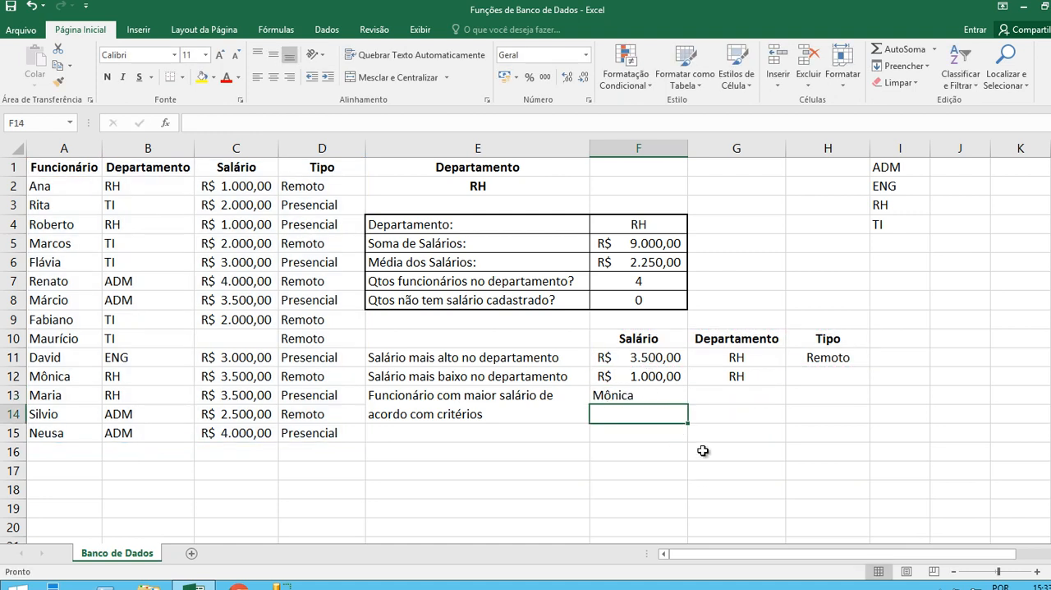
Center the extracted employee's name in F13.
click(650, 394)
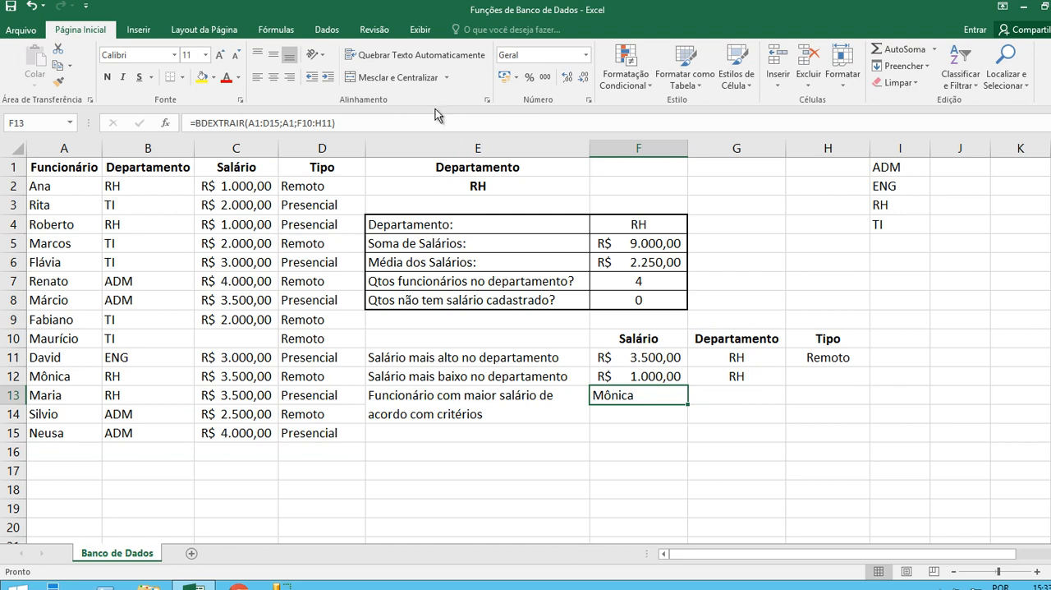
click(274, 77)
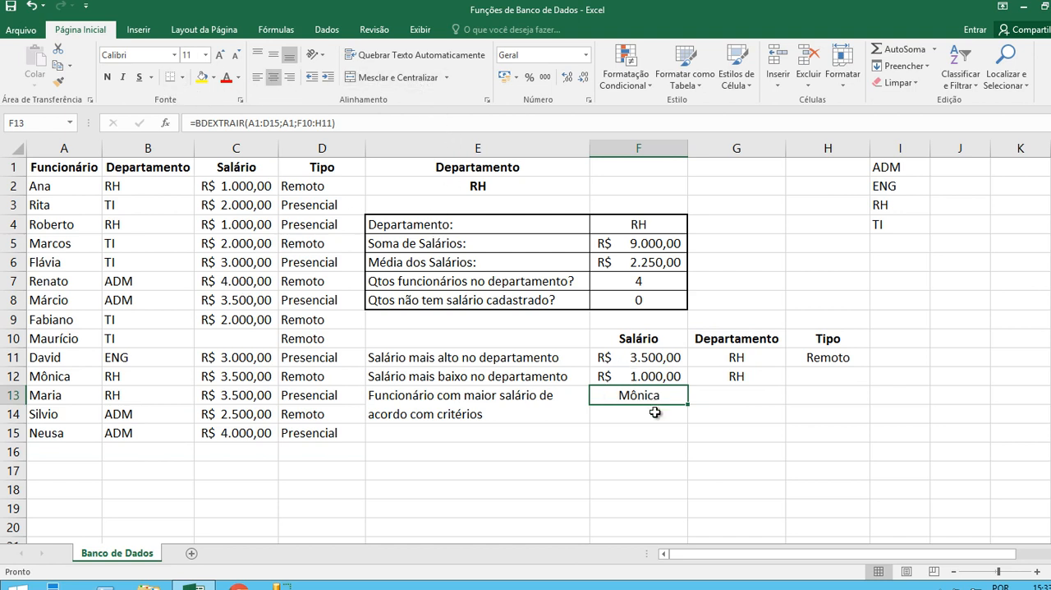
Compare the salary, department and type criteria in F11:H11 with the matching employee's record in row 12.
click(643, 359)
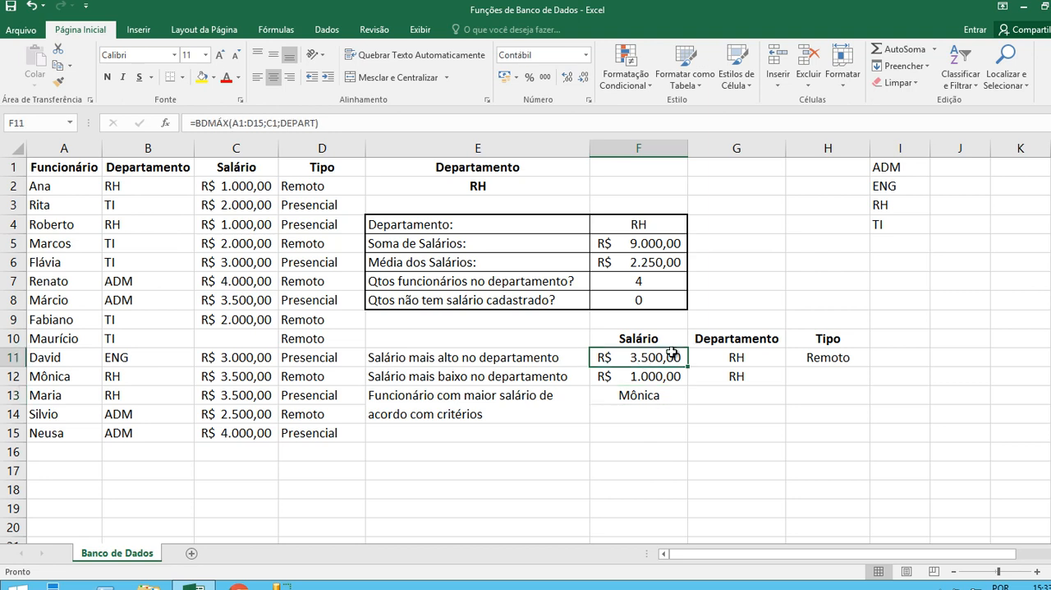
click(726, 362)
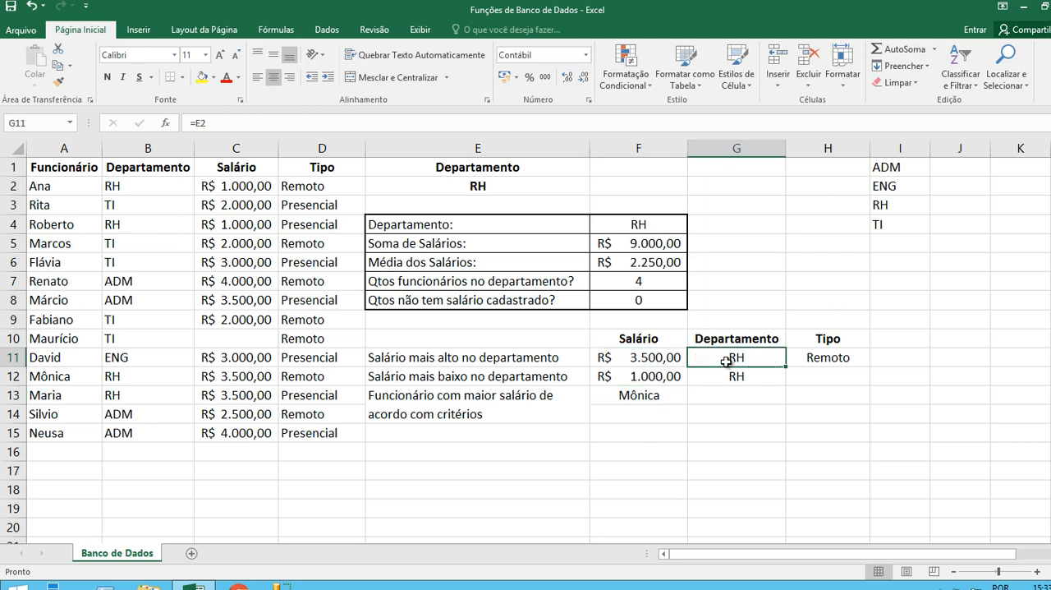
click(827, 361)
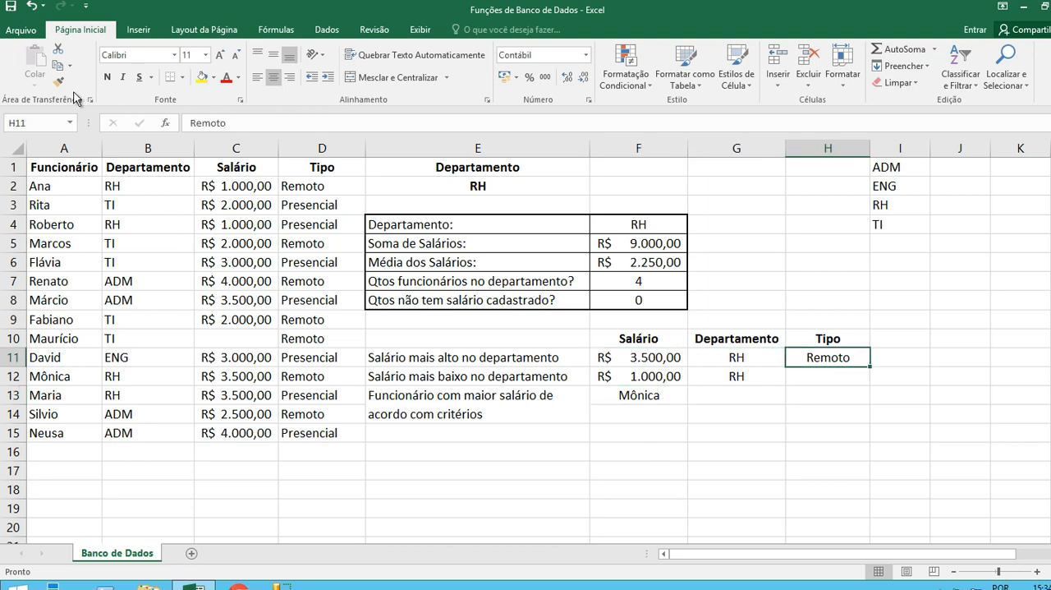
click(52, 377)
click(151, 375)
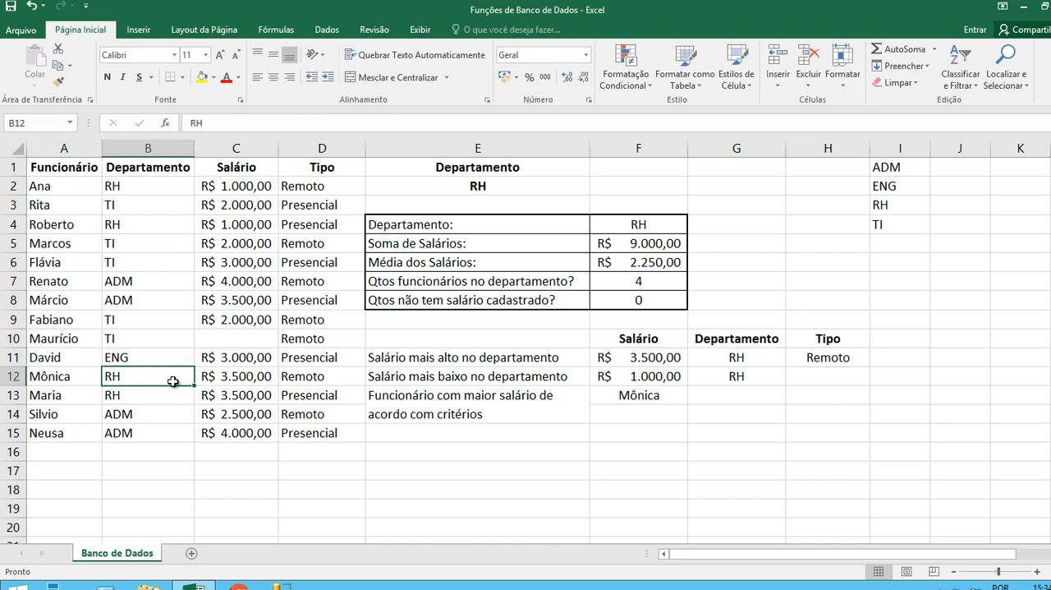
click(228, 382)
click(331, 377)
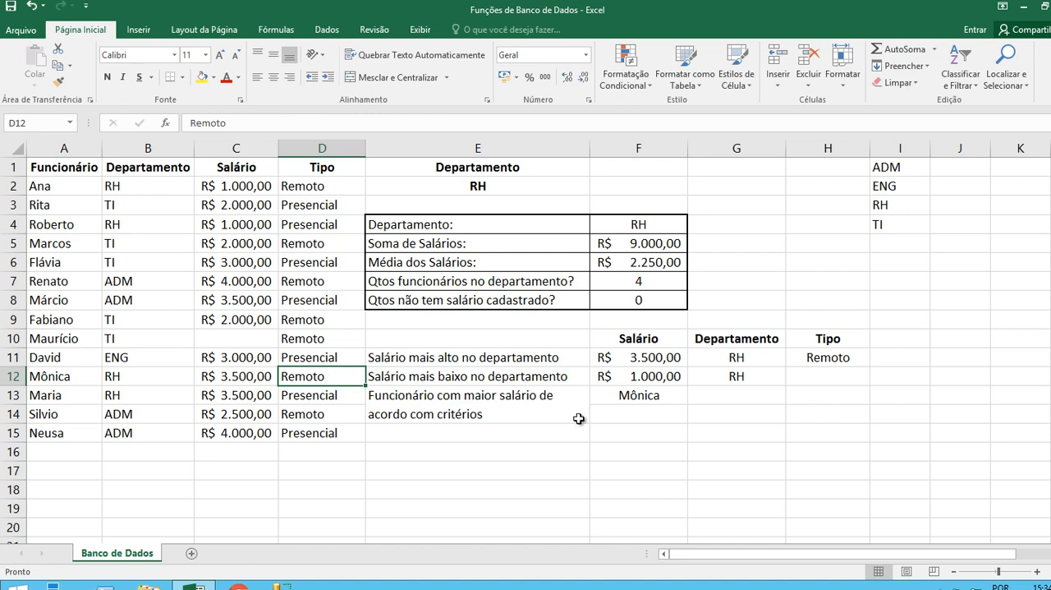
Set the type criterion in H11 to Presencial and check the extracted employee's salary and type in row 13.
click(831, 363)
text(Presencial)
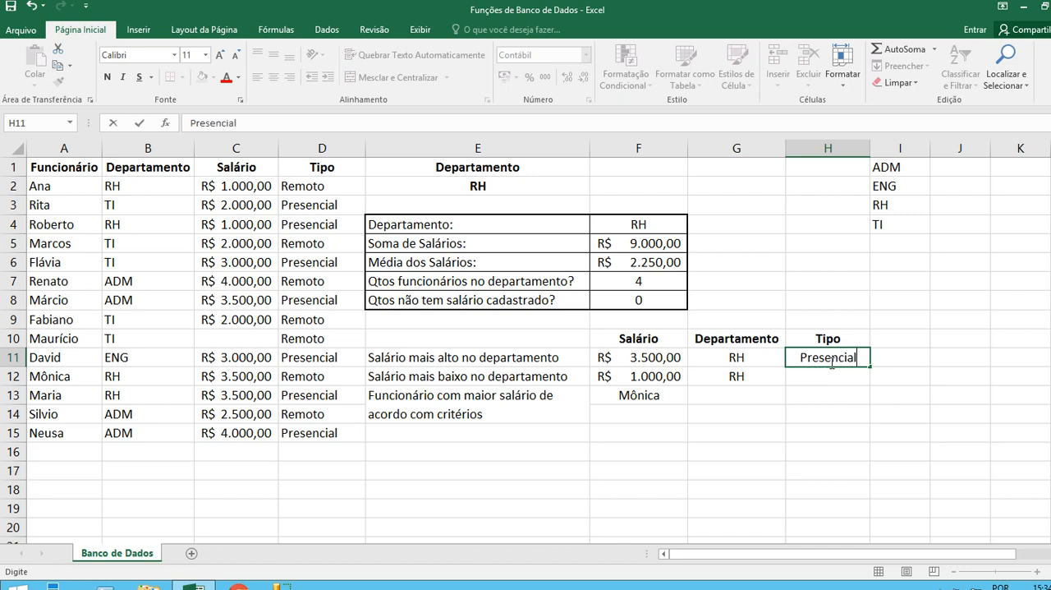
key(Return)
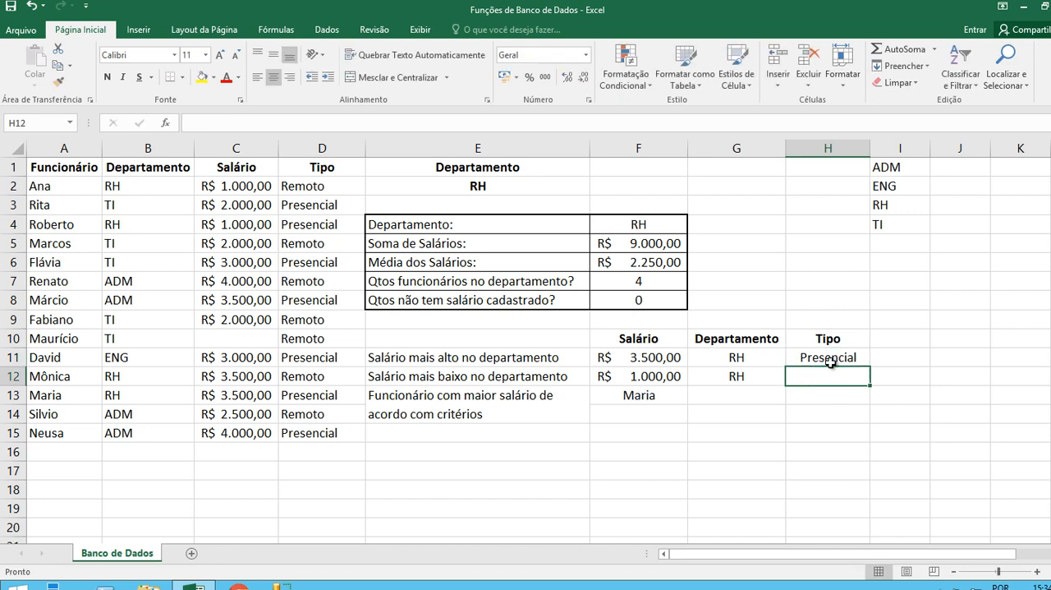
click(78, 397)
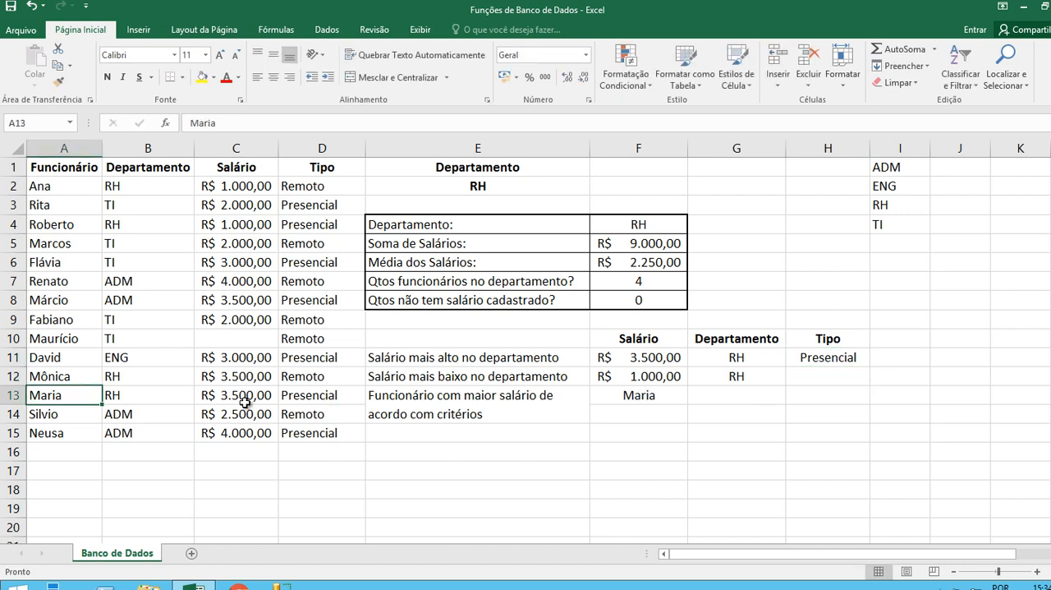
click(245, 402)
click(303, 400)
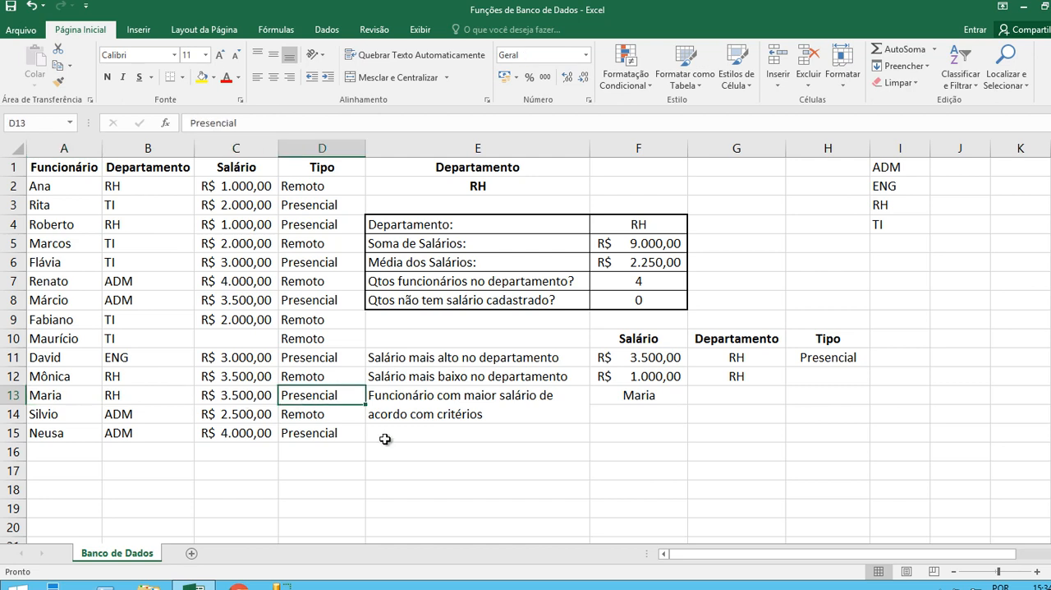
Set the department in E2 to ADM to test the employee lookup with another department.
click(564, 189)
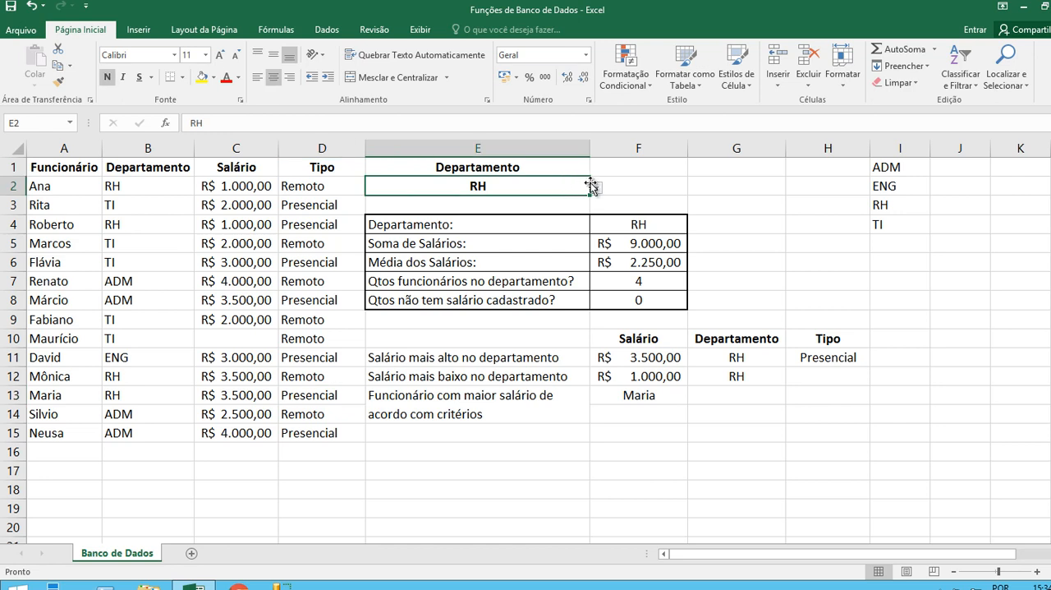
click(595, 188)
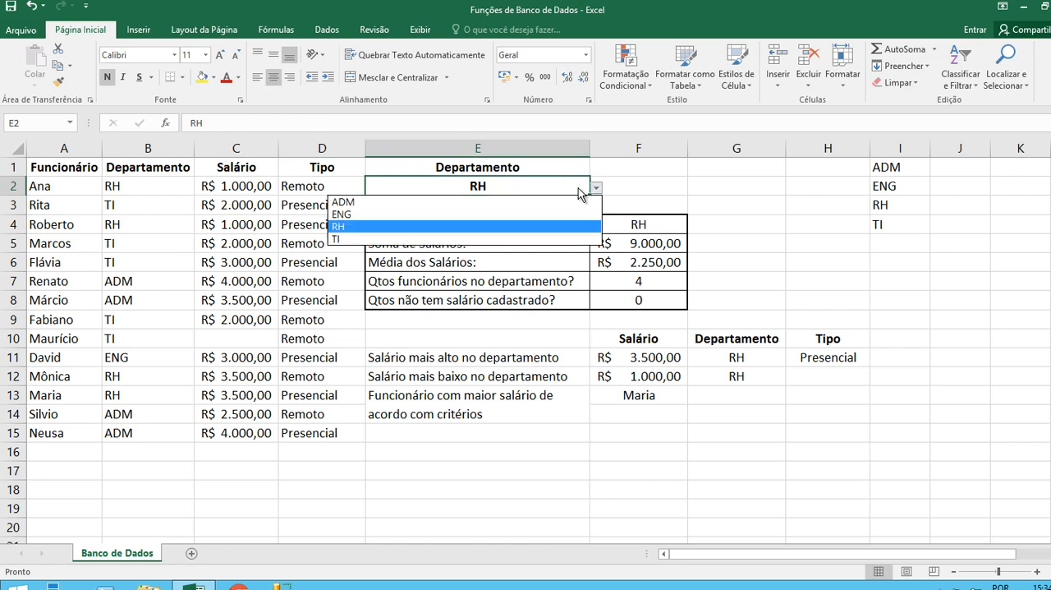
click(417, 204)
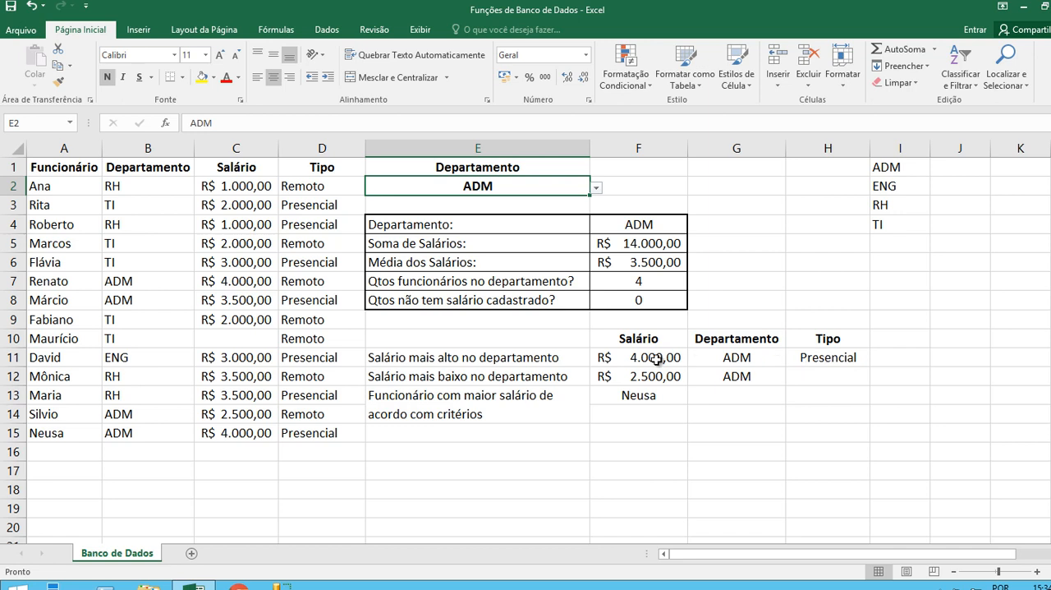
Set the type criterion in H11 to Remoto and check the matching ADM employee's salary in C7.
click(844, 359)
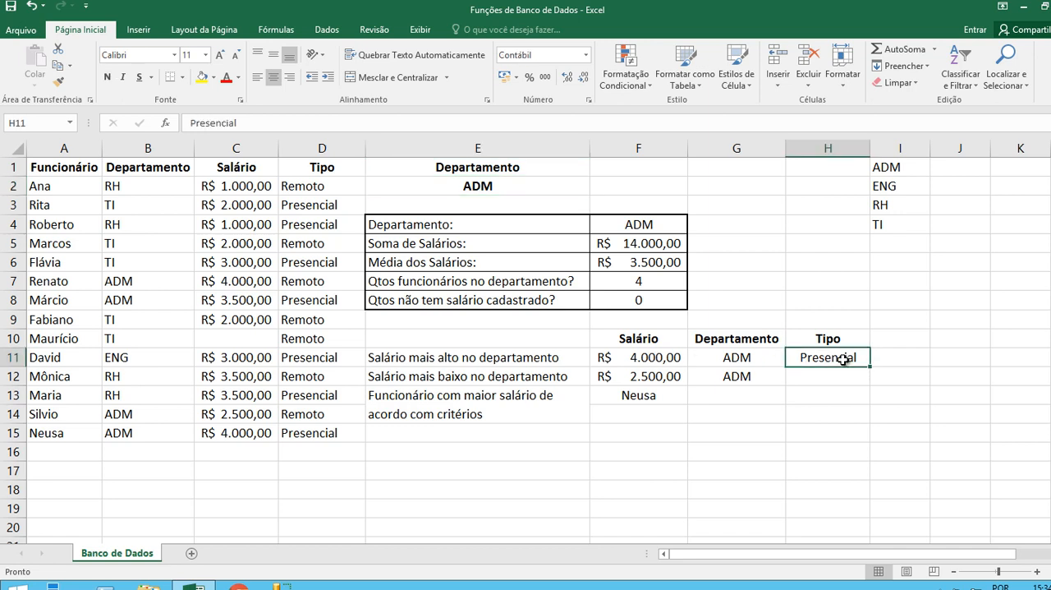
text(Remoto)
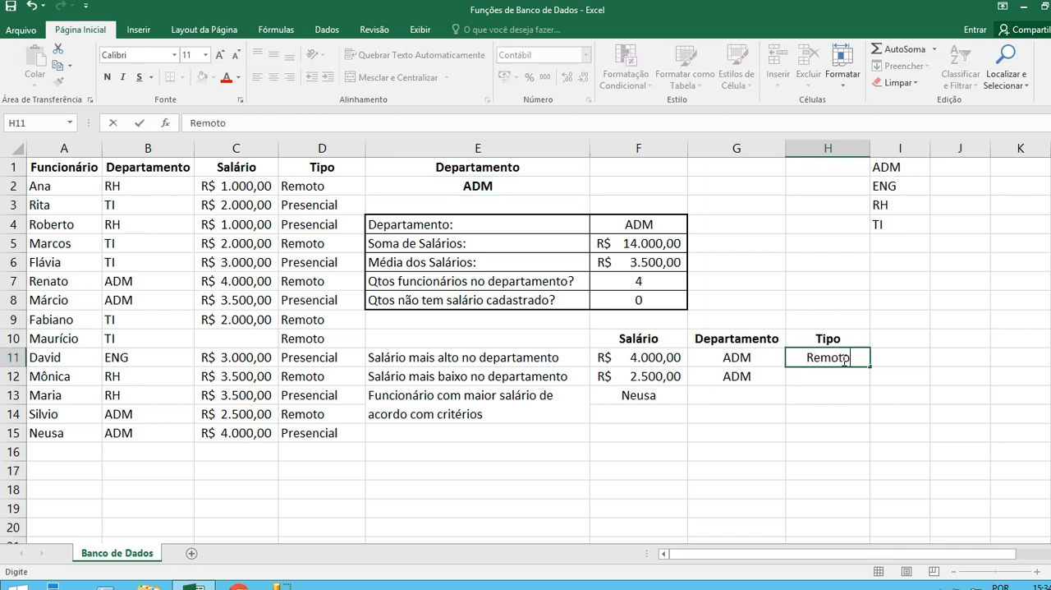
key(Return)
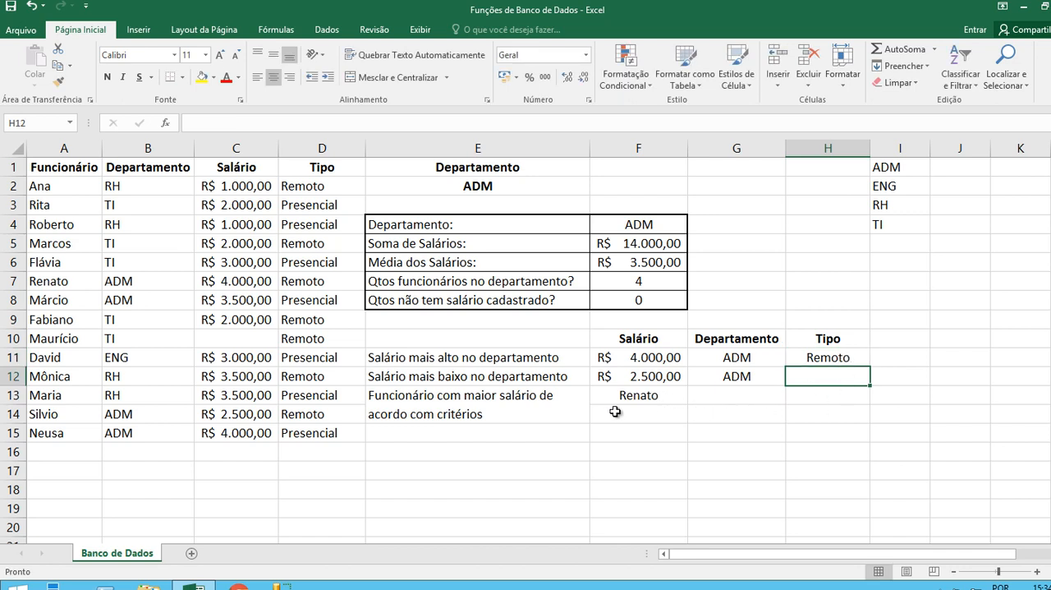
click(233, 281)
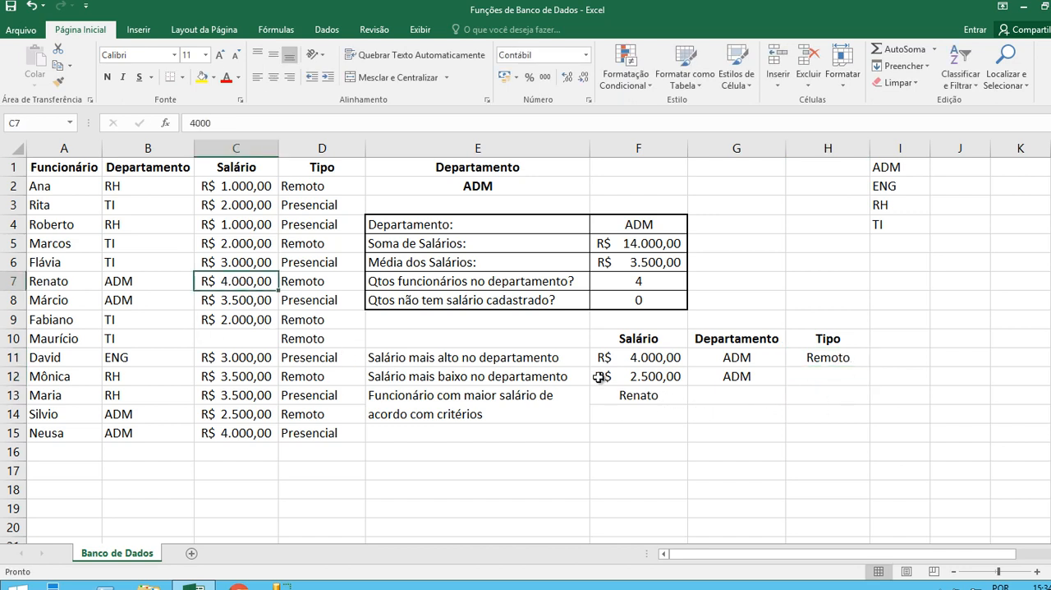
Set the department in E2 to ENG and inspect the BDEXTRAIR formula in F13.
click(585, 187)
click(597, 188)
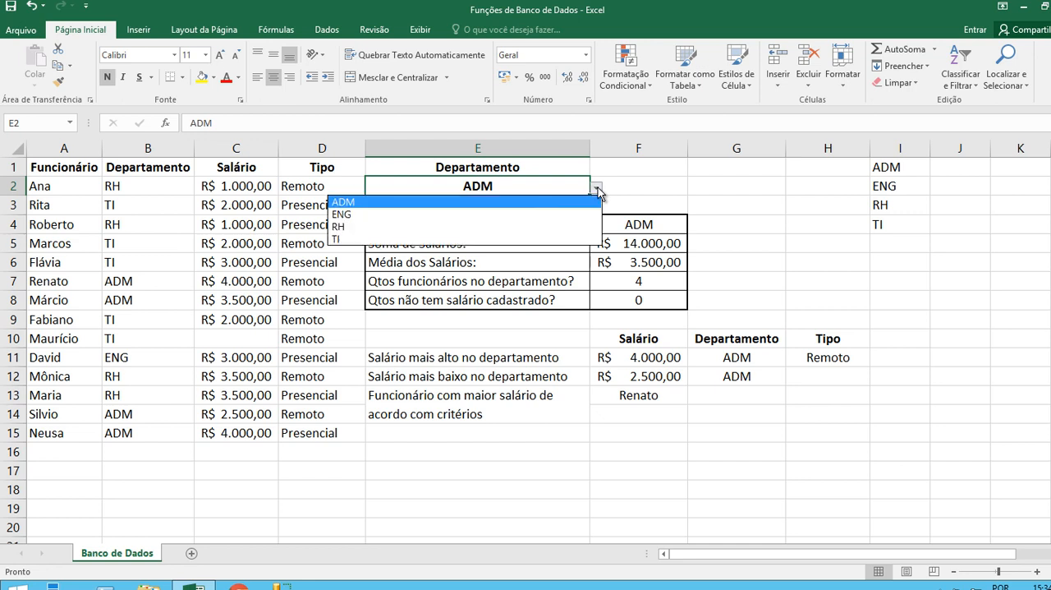
click(354, 215)
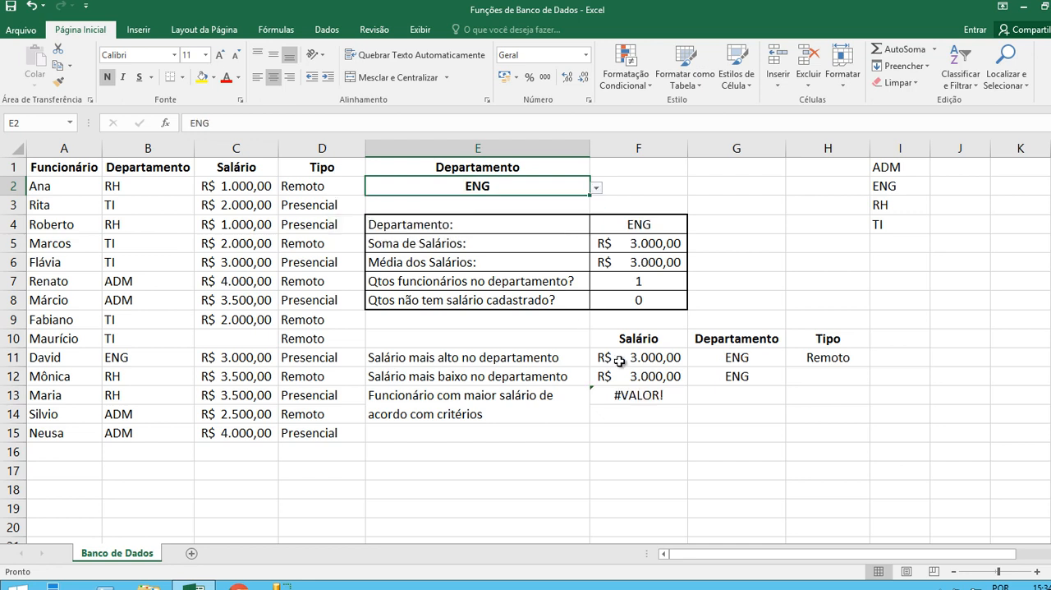
click(639, 396)
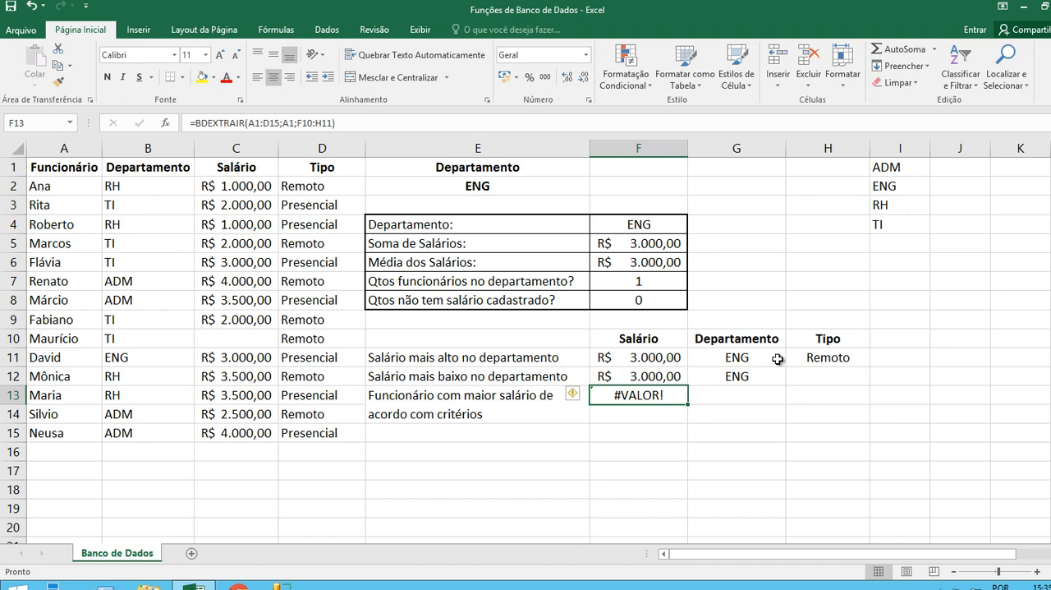
Set the type criterion in H11 to Presencial and check the ENG employee's salary and type in row 11.
click(826, 361)
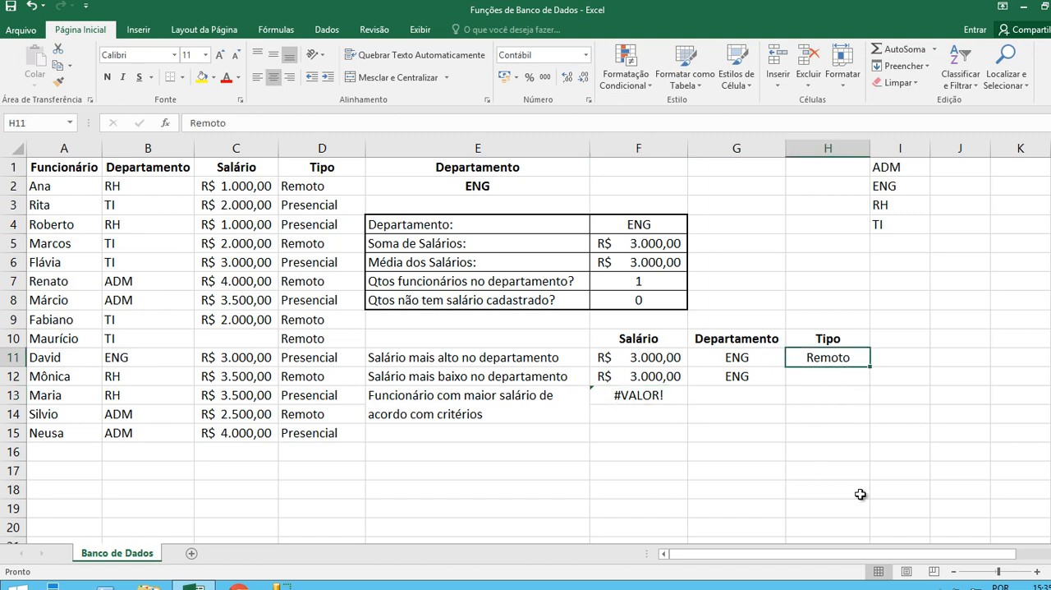
text(Presencial)
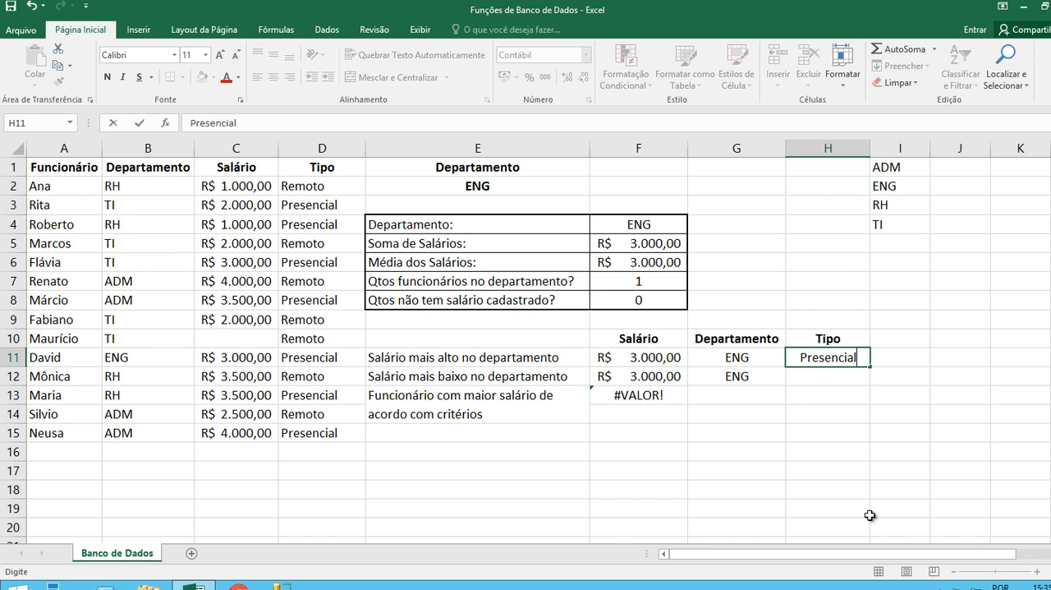
key(Return)
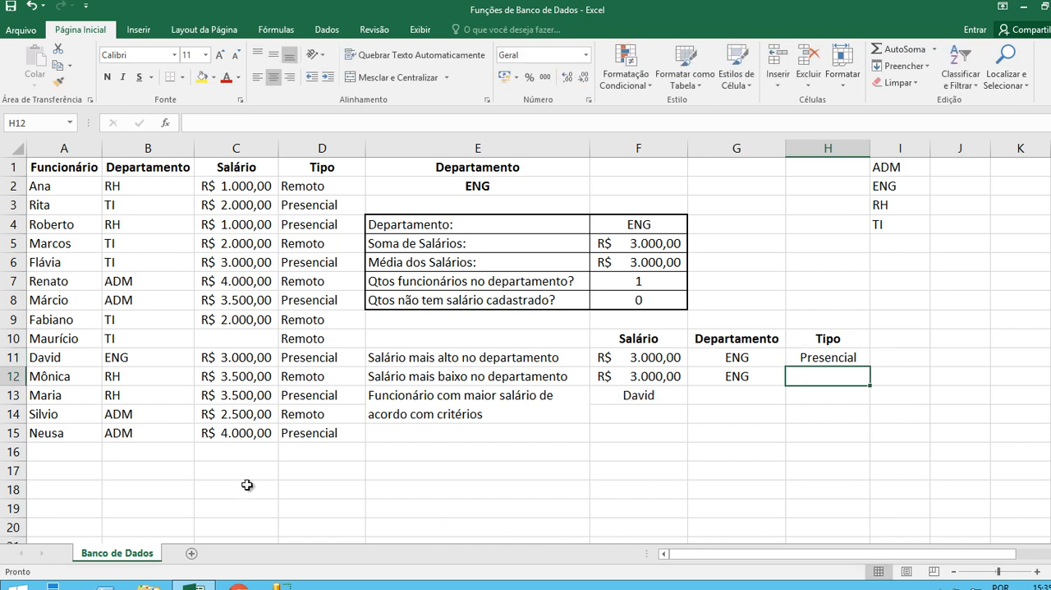
click(107, 361)
click(252, 361)
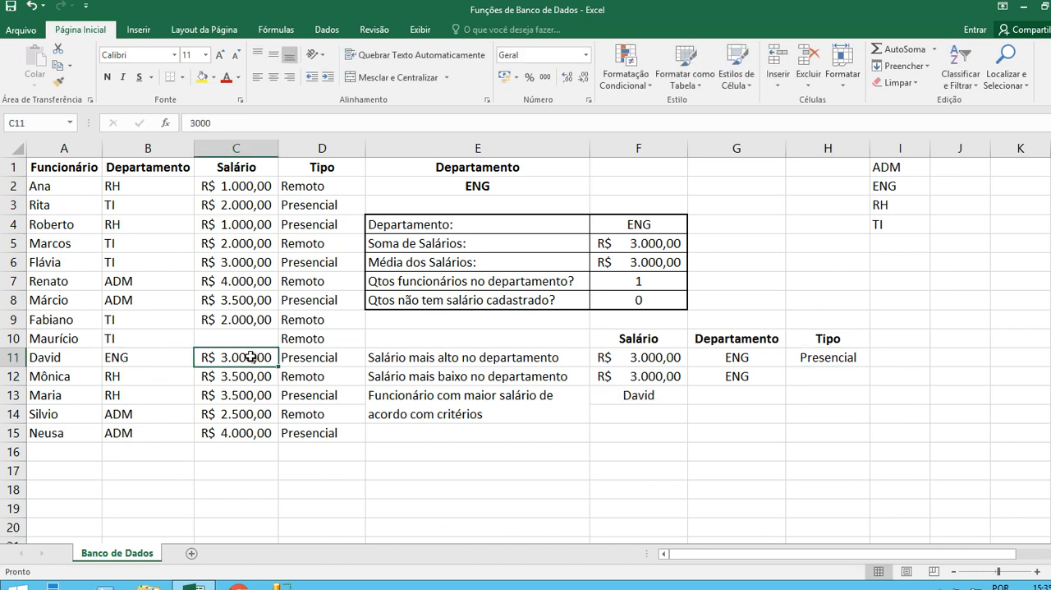
click(297, 364)
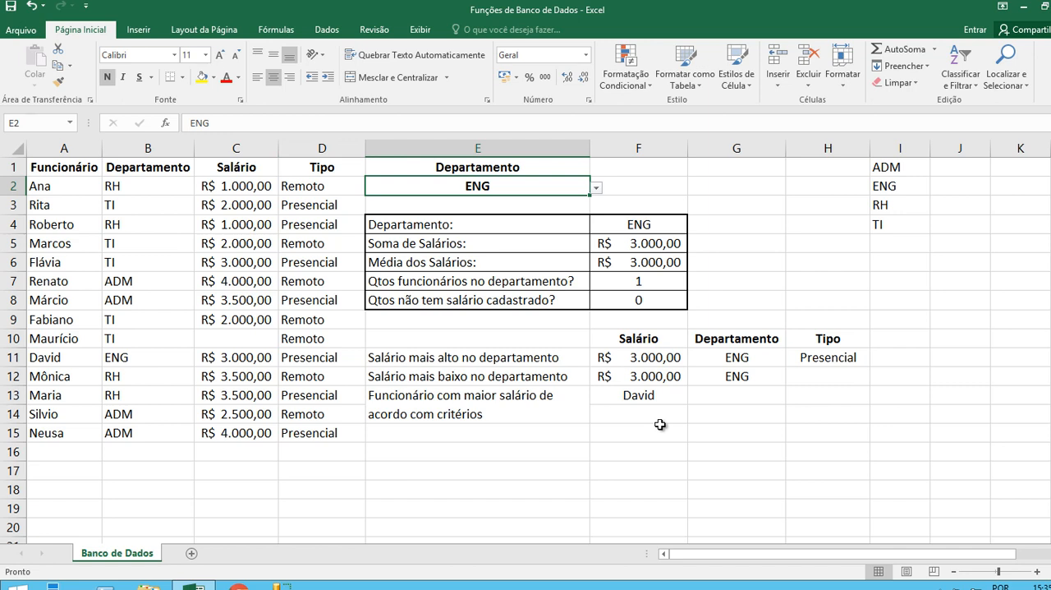
Set the department in E2 to TI and check the extracted employee's type in D6.
click(597, 187)
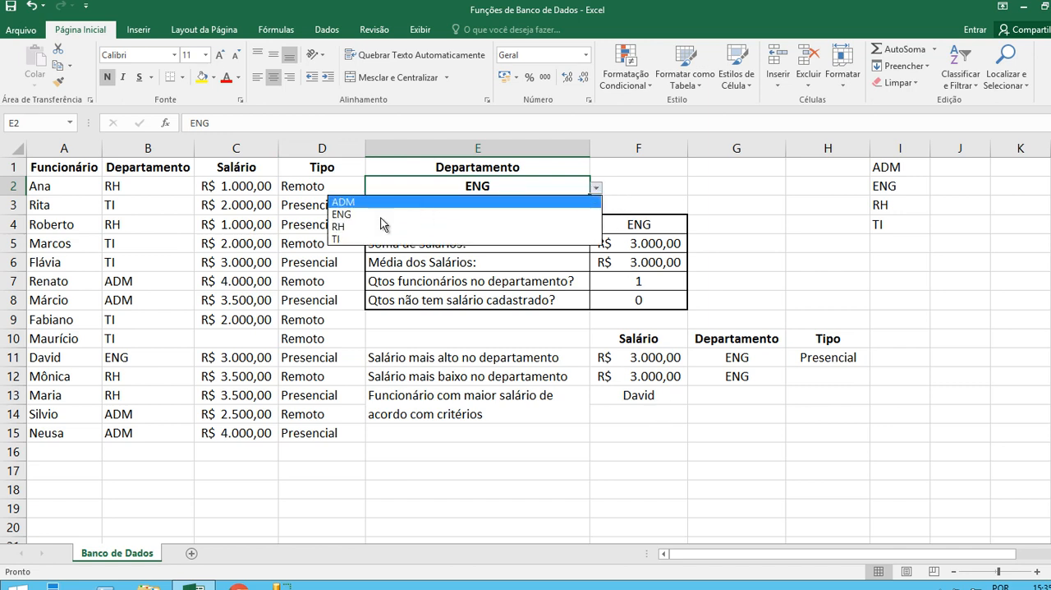
click(367, 239)
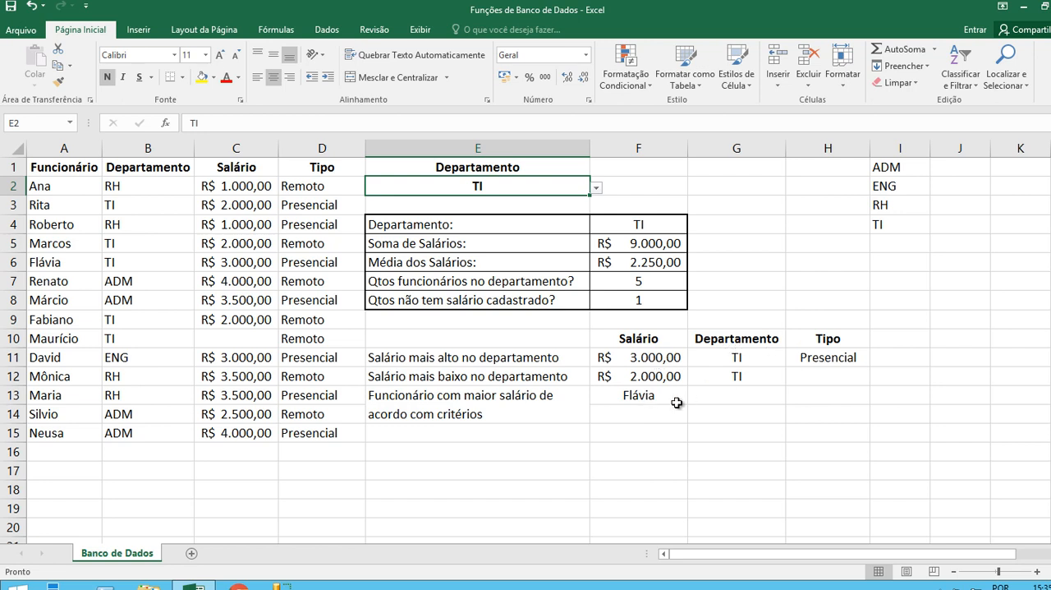
click(328, 263)
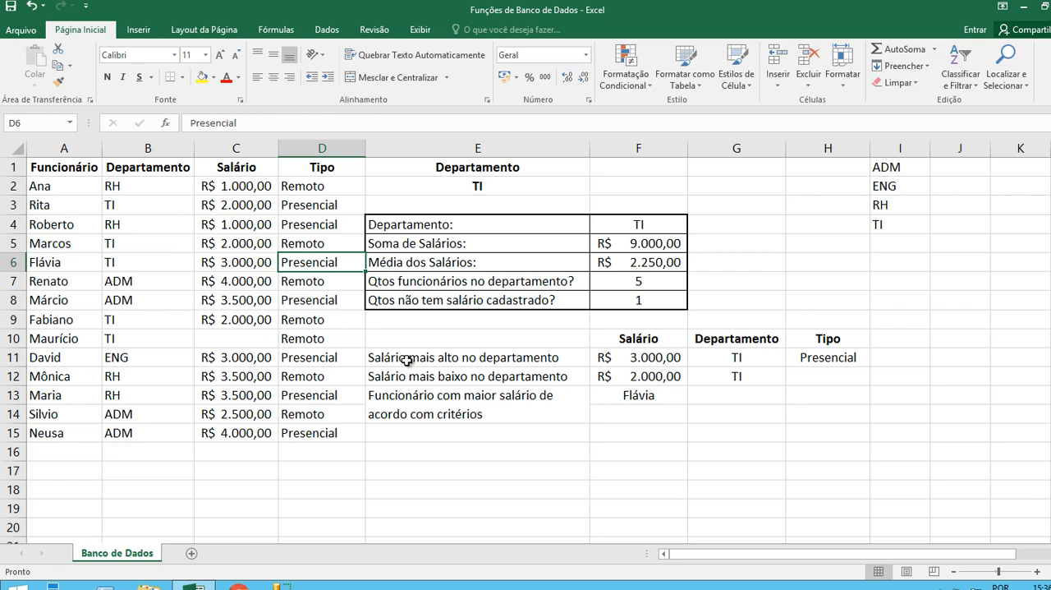
Set the type criterion in H11 to Remoto, and compare the F13 result with the TI records and the highest salary in F11.
click(820, 358)
text(Remoto)
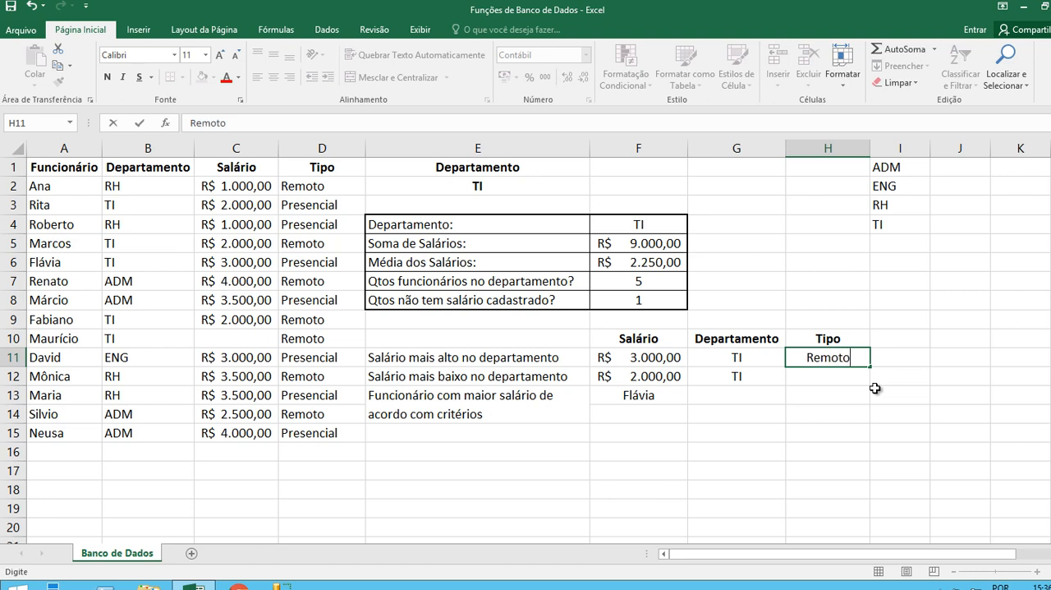
key(Return)
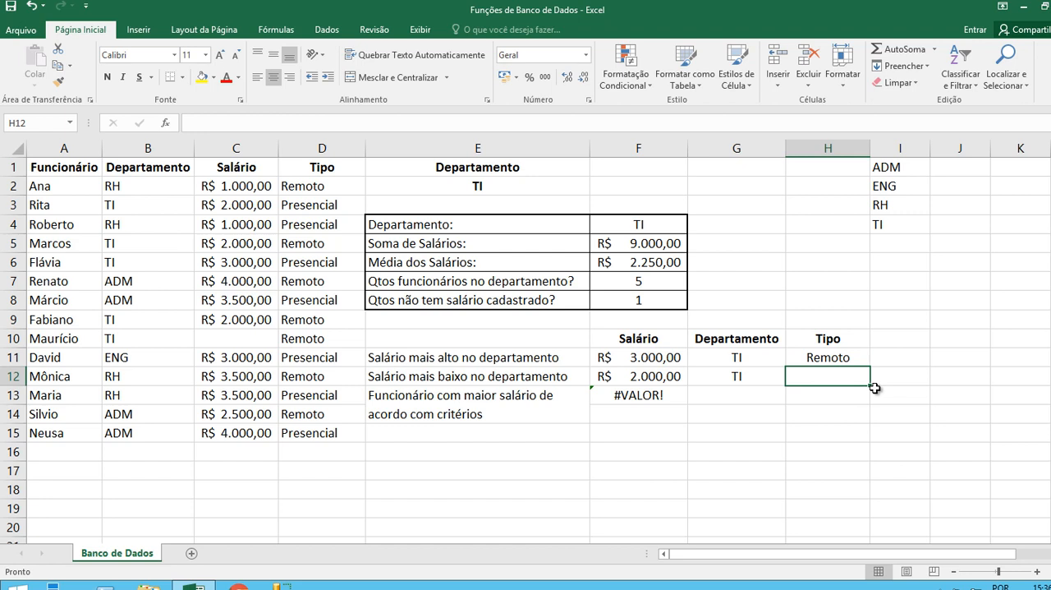
click(670, 398)
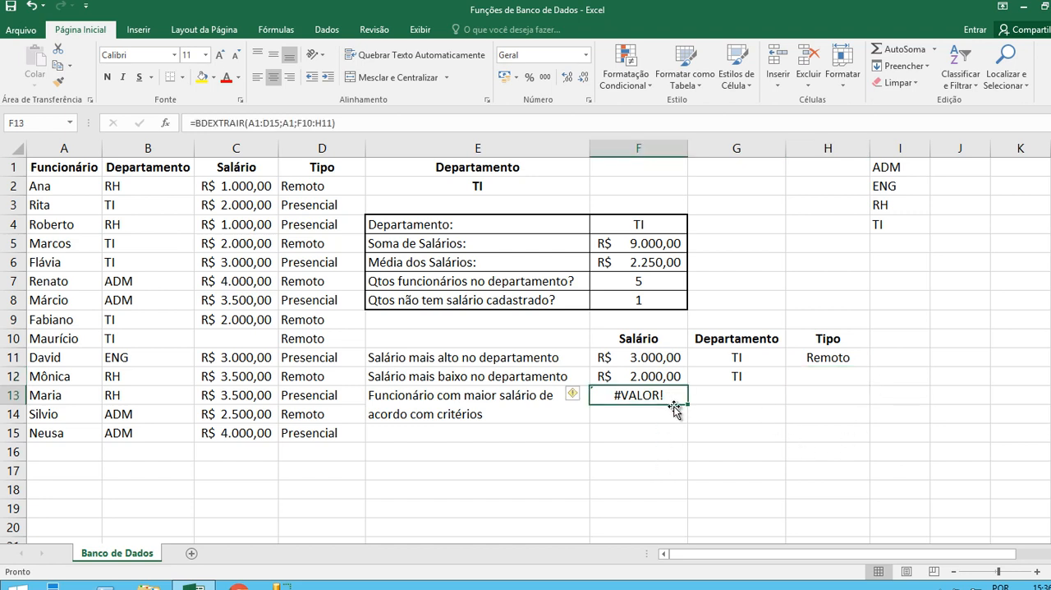
click(310, 244)
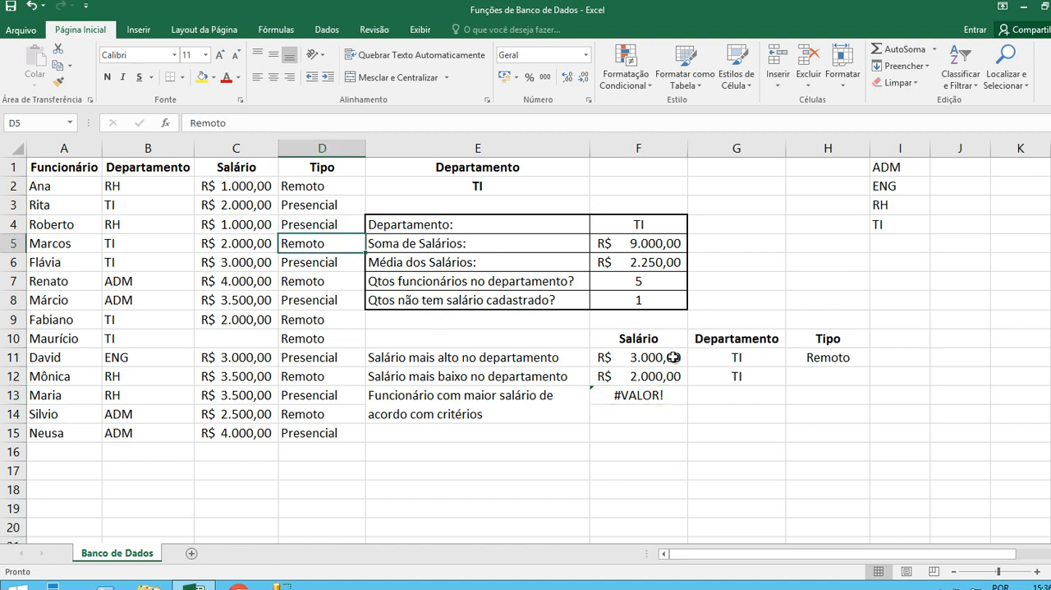
click(667, 359)
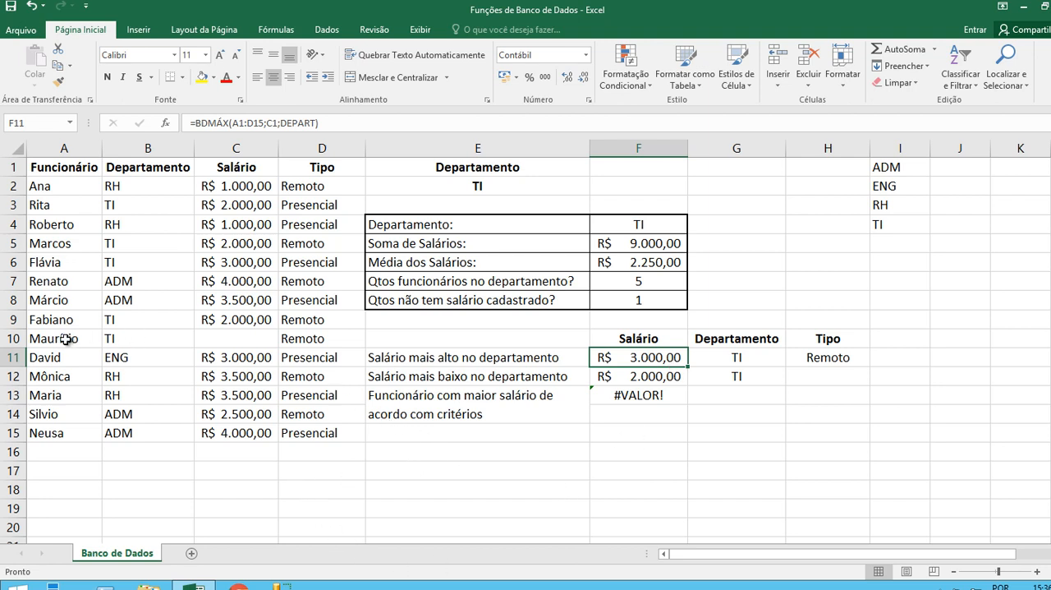
Enter 3.200 as the missing salary in C10 and check the employee returned in F13 against the type in D10.
click(246, 339)
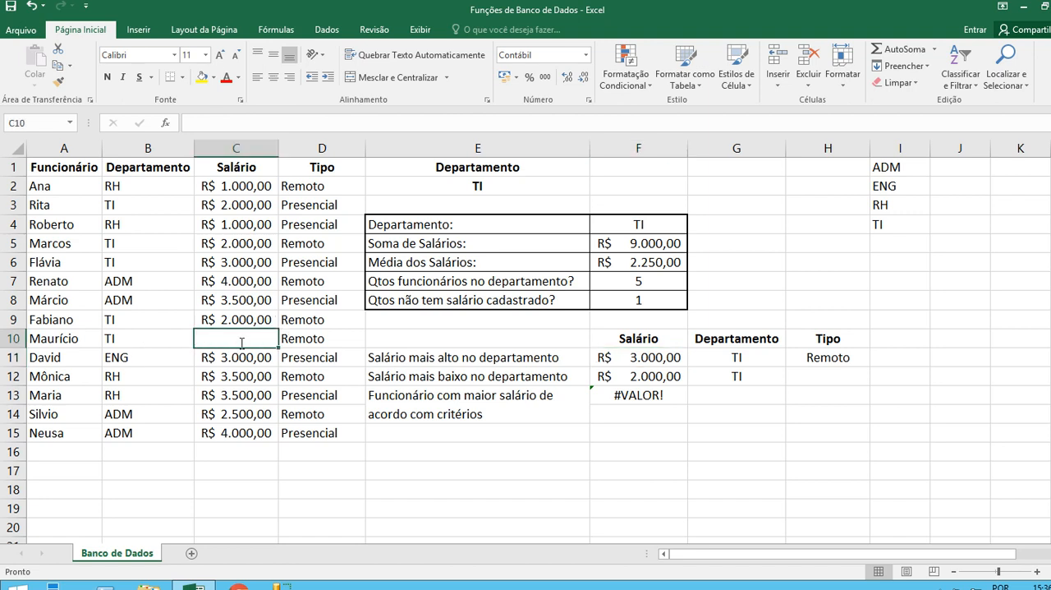
text(3.2)
text(00)
key(Return)
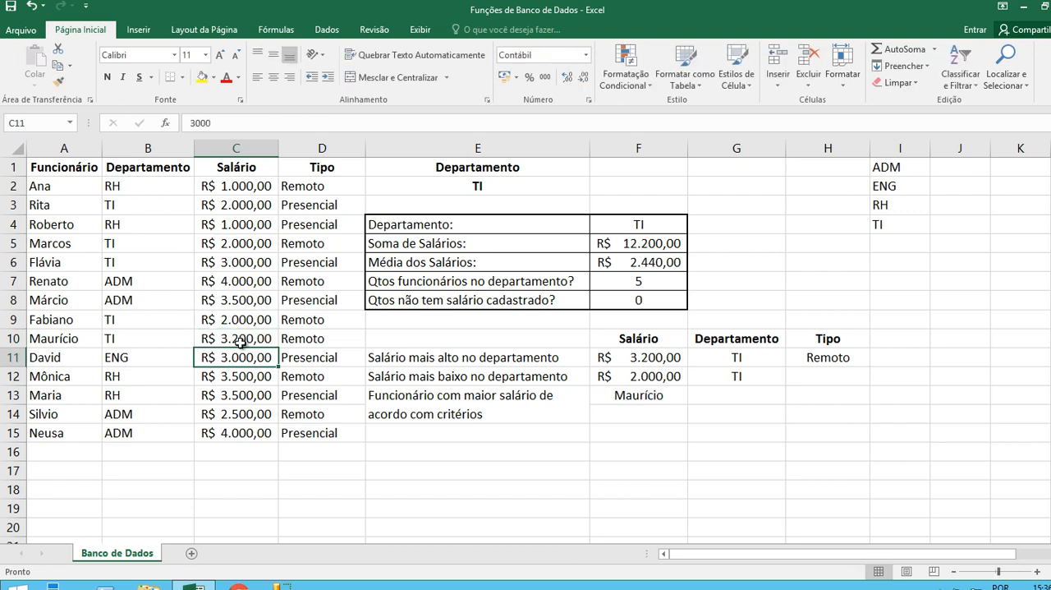
click(635, 397)
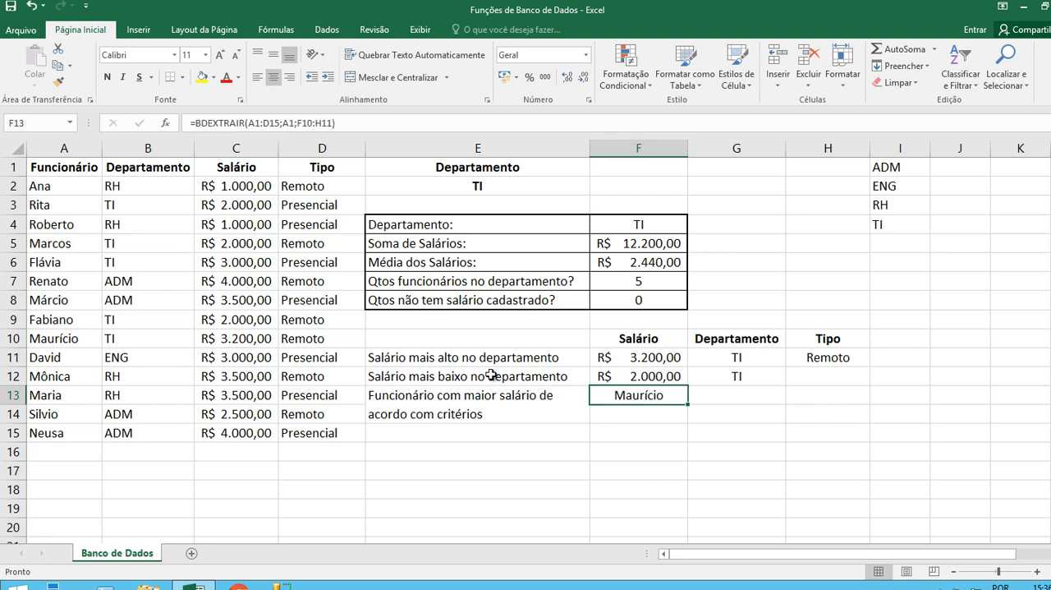
click(305, 341)
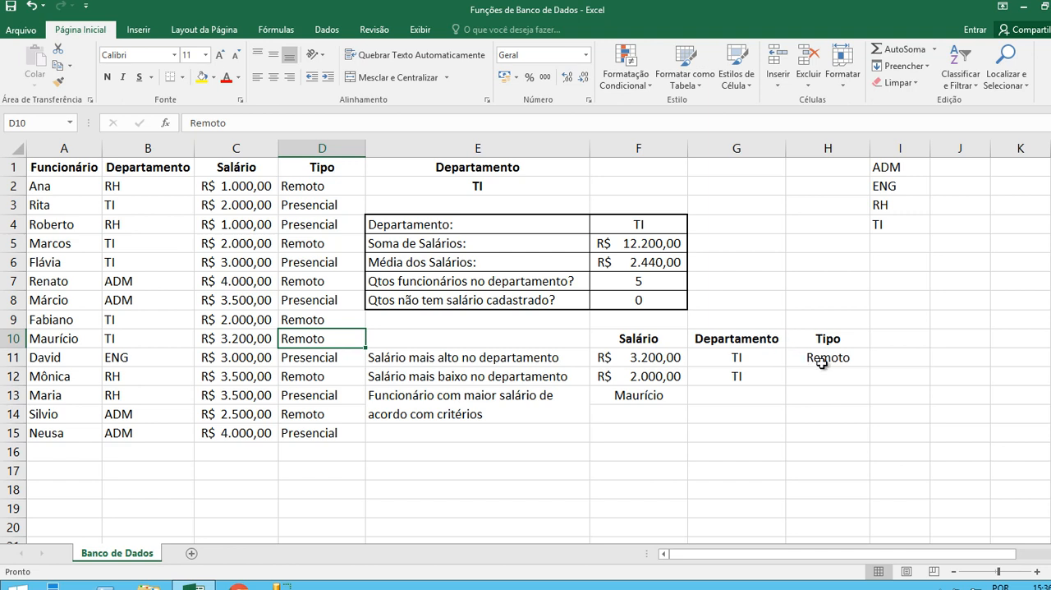
click(645, 398)
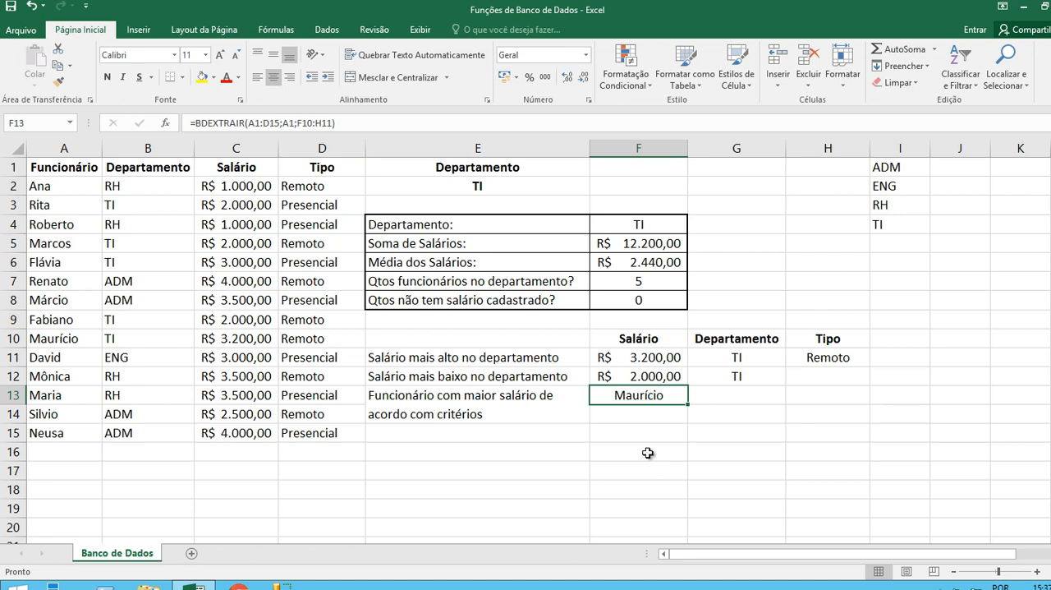
click(635, 408)
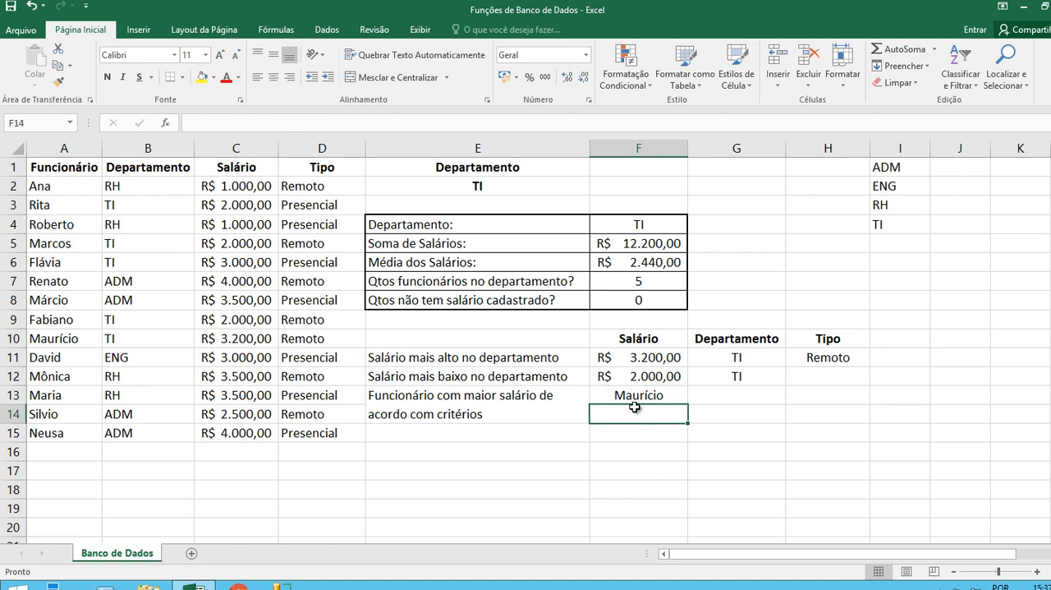